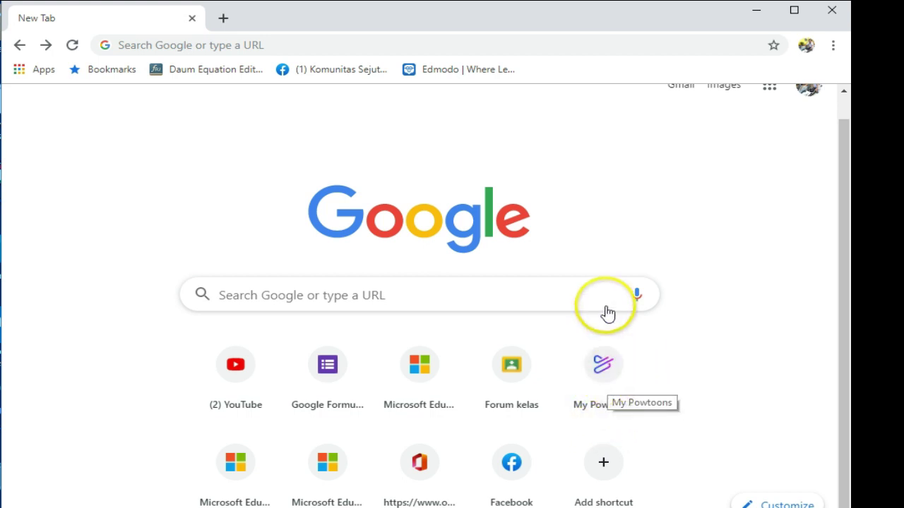
Search Google for powtoon and open the Powtoon: Video Maker website from the results
left_click(226, 43)
type("powt")
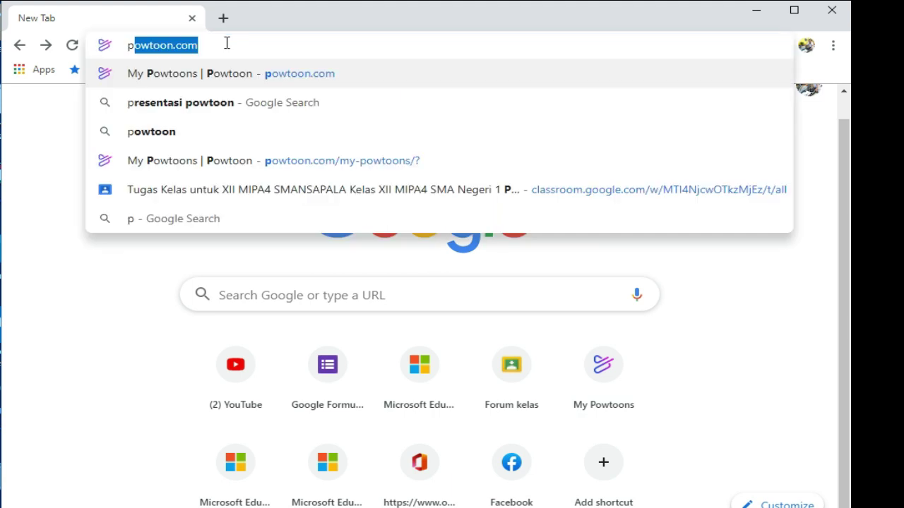
type("o")
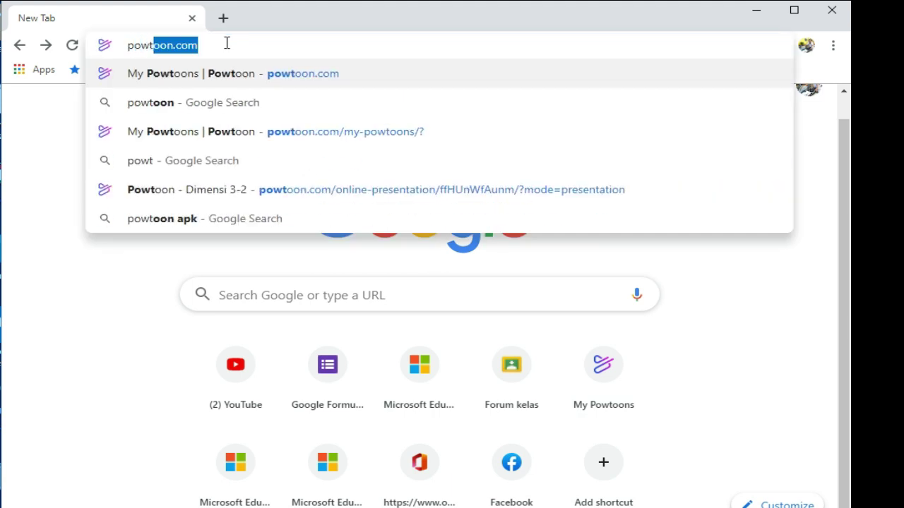
type("n")
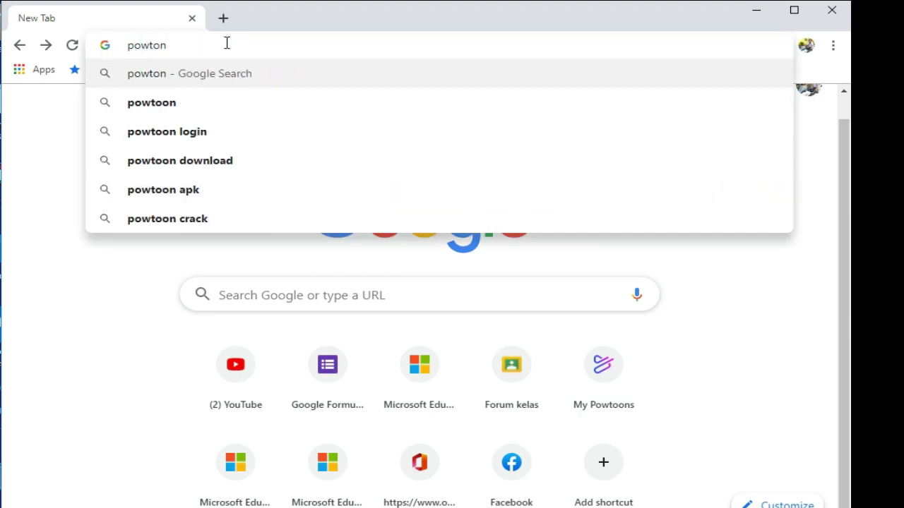
left_click(175, 113)
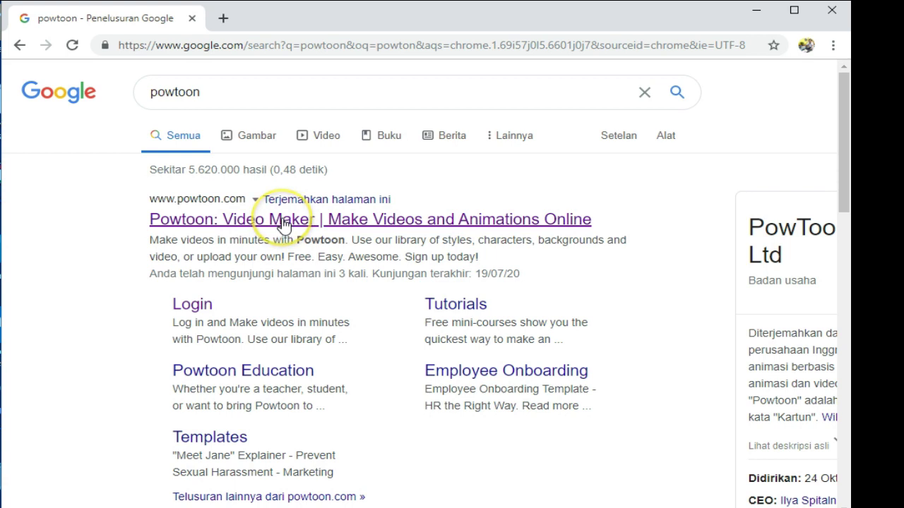
left_click(284, 221)
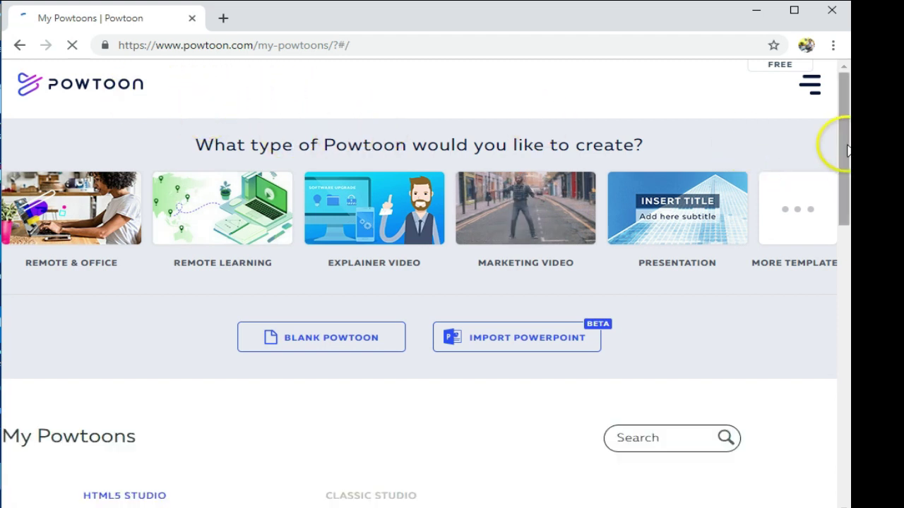
Go to the Powtoon home page, start the sign-up and sign up with Google
scroll(838, 145, "down", 2)
scroll(412, 308, "down", 2)
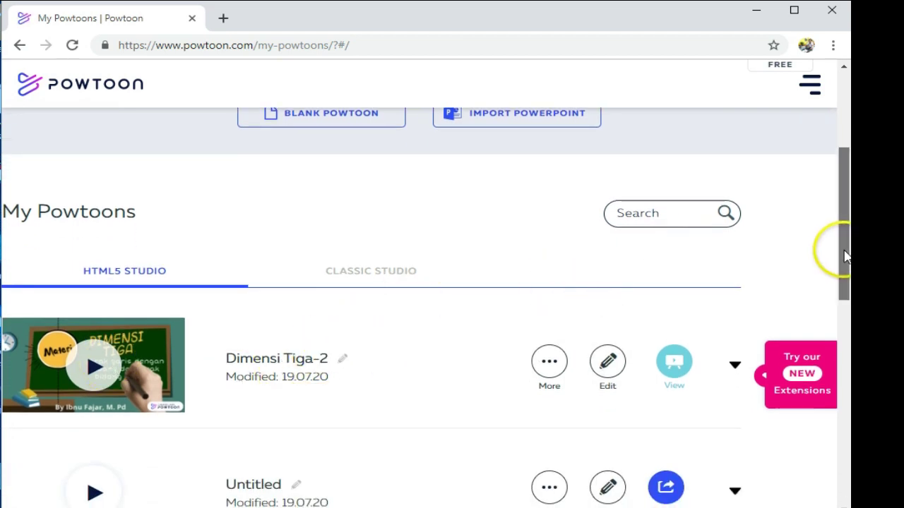
left_click_drag(845, 233, 847, 147)
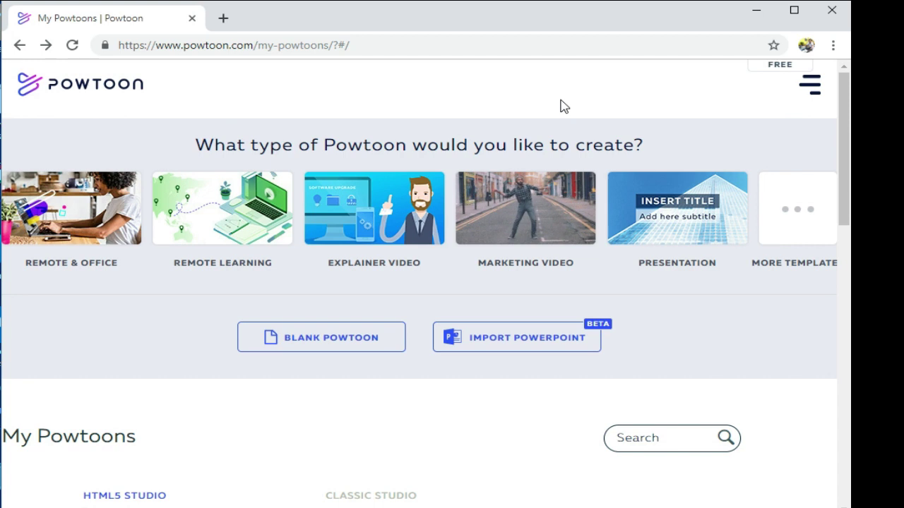
left_click(68, 91)
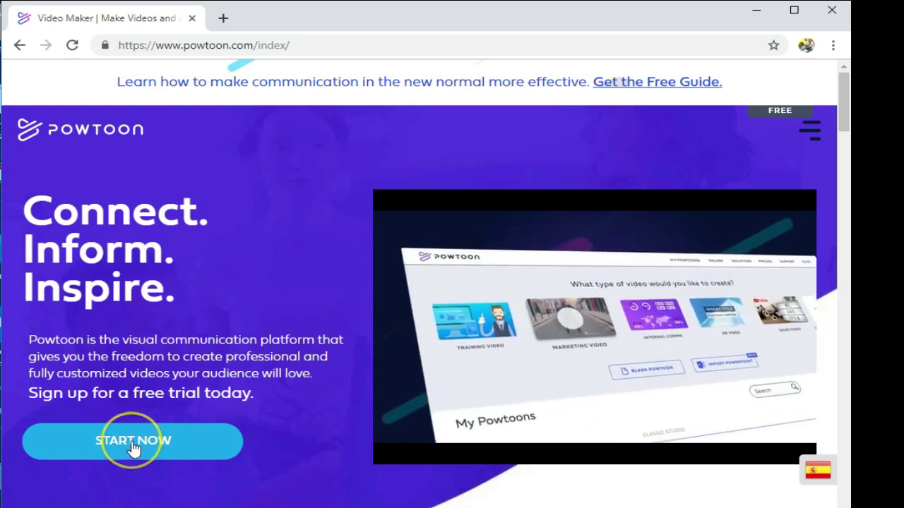
left_click(133, 443)
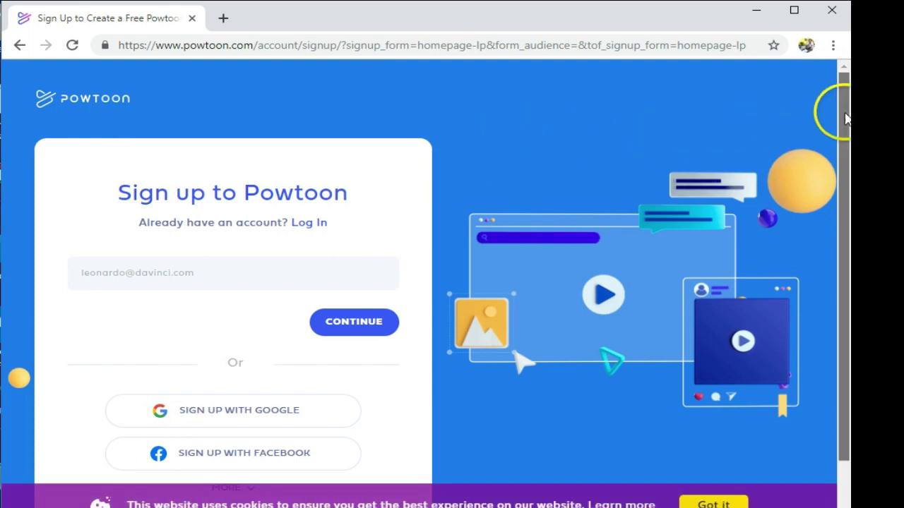
scroll(826, 113, "down", 1)
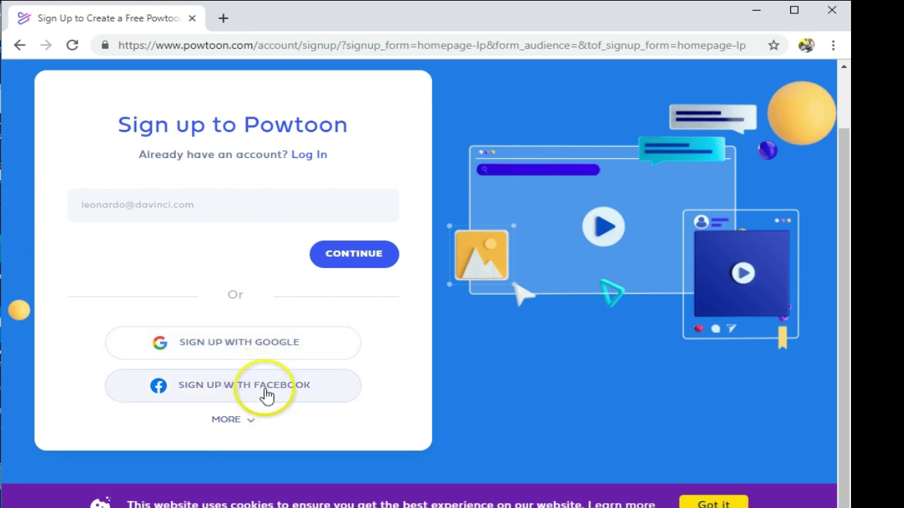
left_click(235, 353)
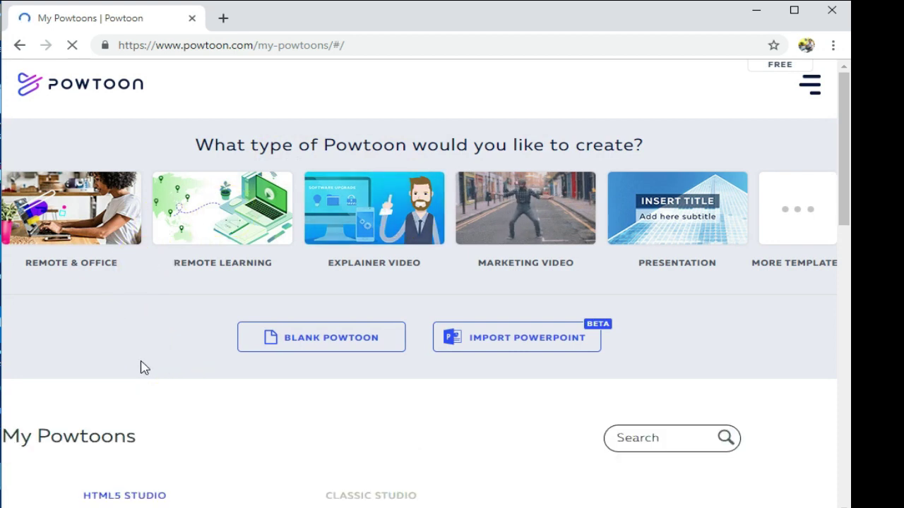
Create a new blank Powtoon
left_click(119, 374)
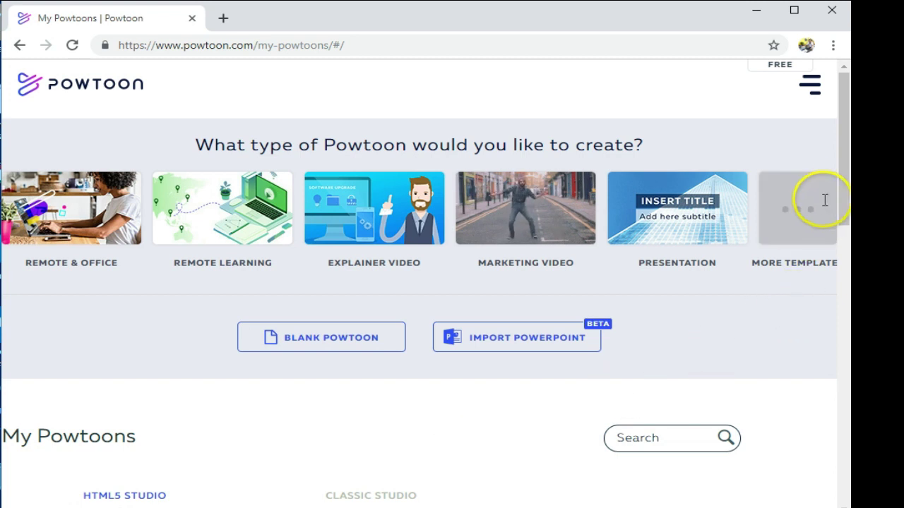
mouse_move(844, 191)
left_mouse_down()
mouse_move(842, 276)
mouse_move(840, 192)
left_mouse_up()
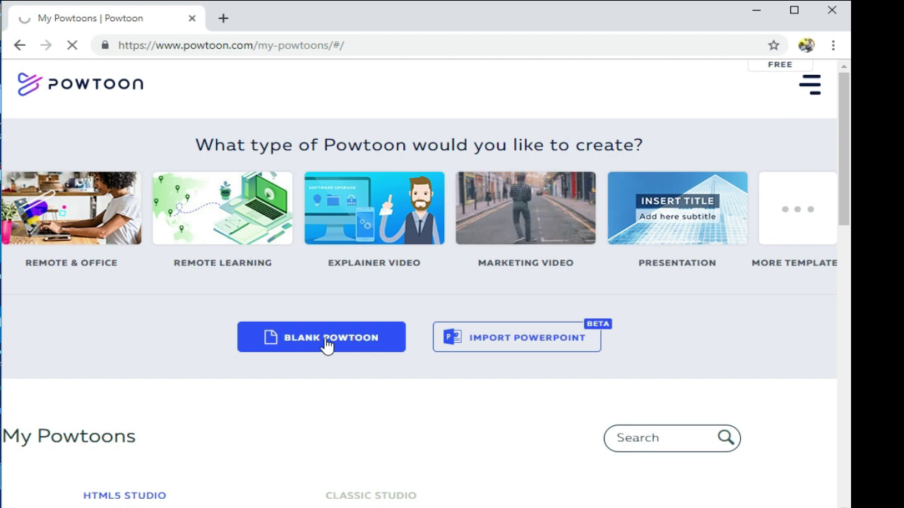
left_click(620, 188)
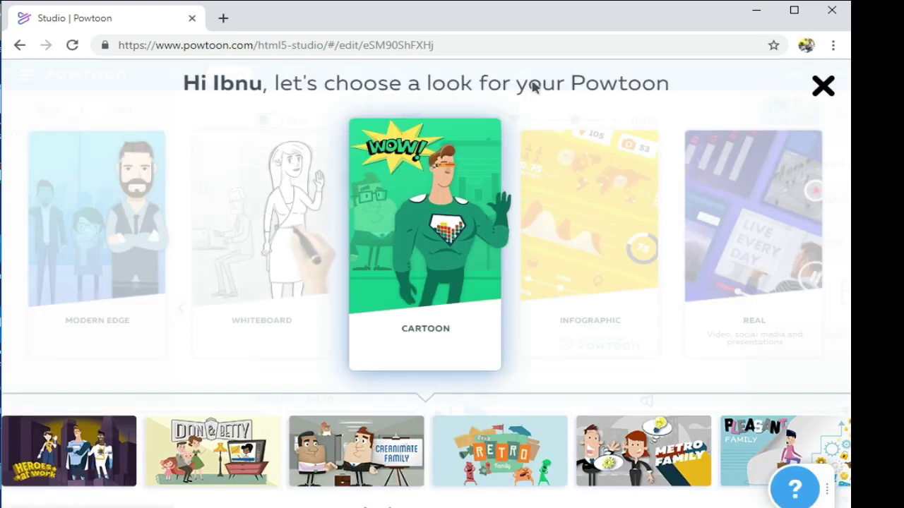
left_click(546, 85)
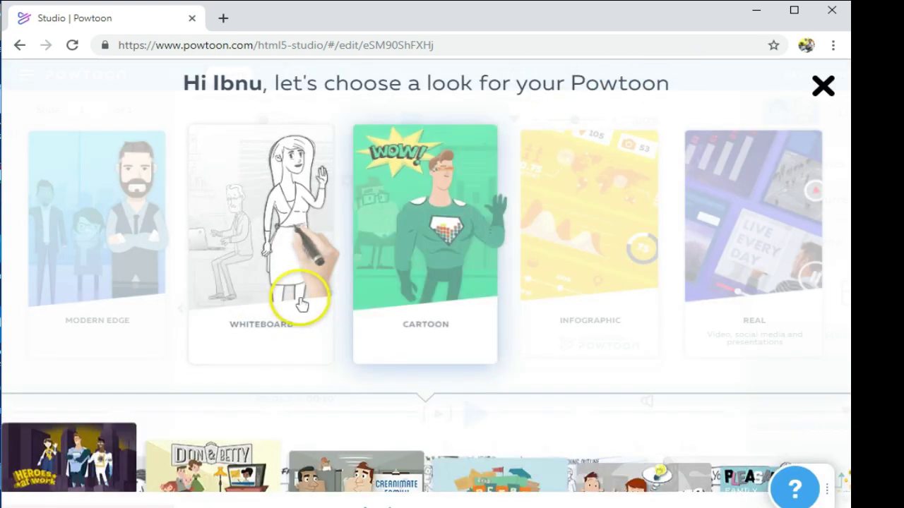
Preview the Modern Edge, Whiteboard, Cartoon and Infographic looks, and close the look chooser without picking one
mouse_move(233, 298)
mouse_move(134, 267)
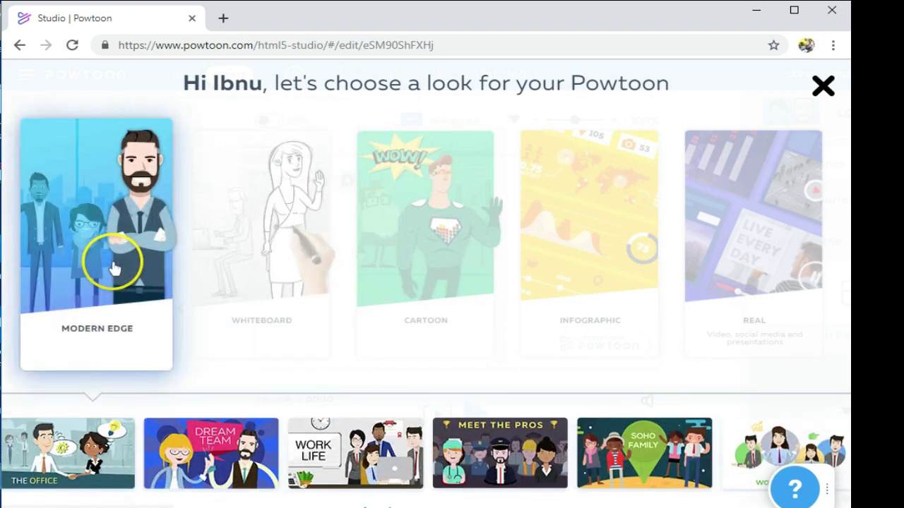
mouse_move(238, 262)
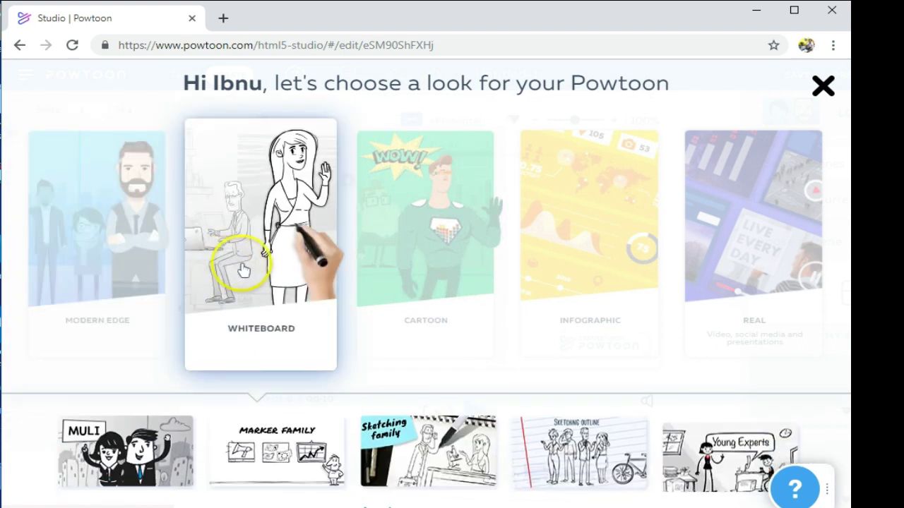
mouse_move(94, 258)
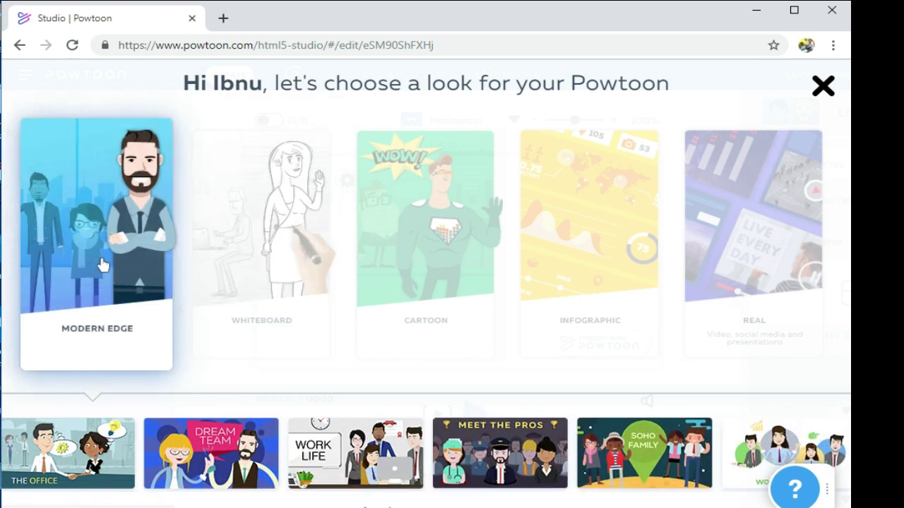
mouse_move(409, 258)
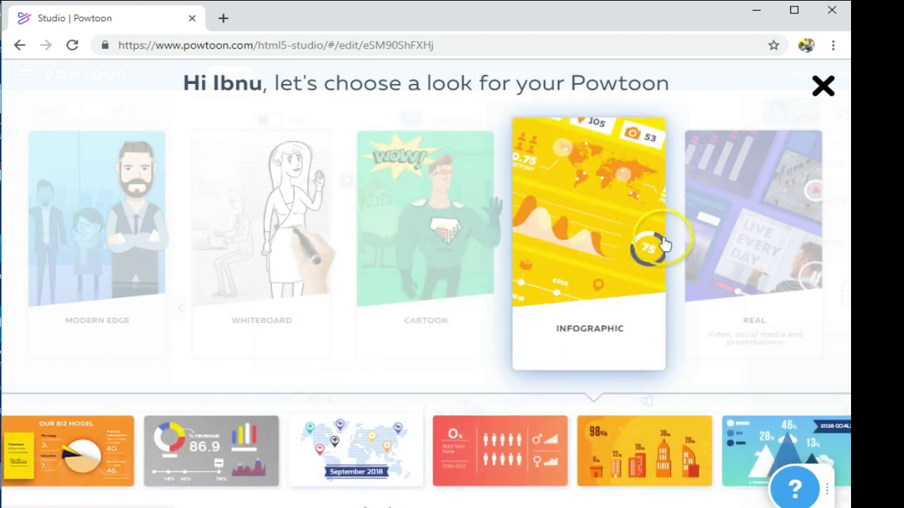
mouse_move(788, 240)
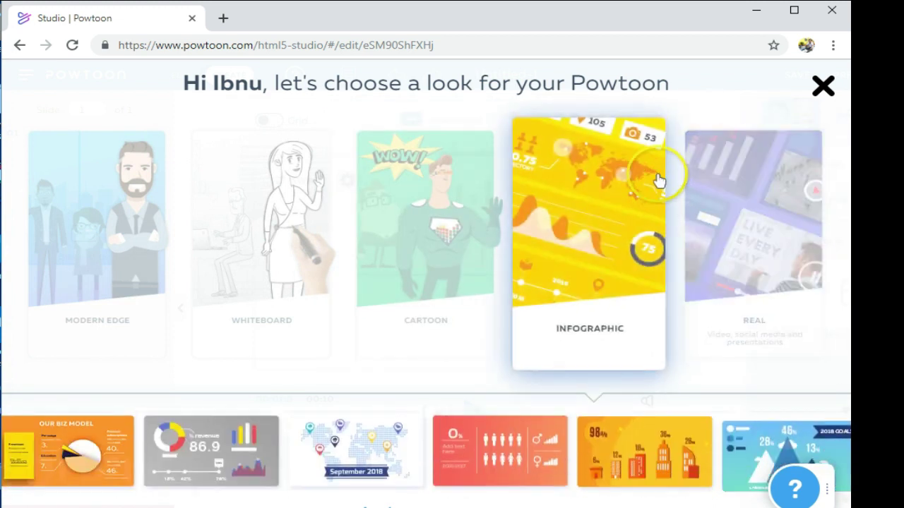
left_click(823, 85)
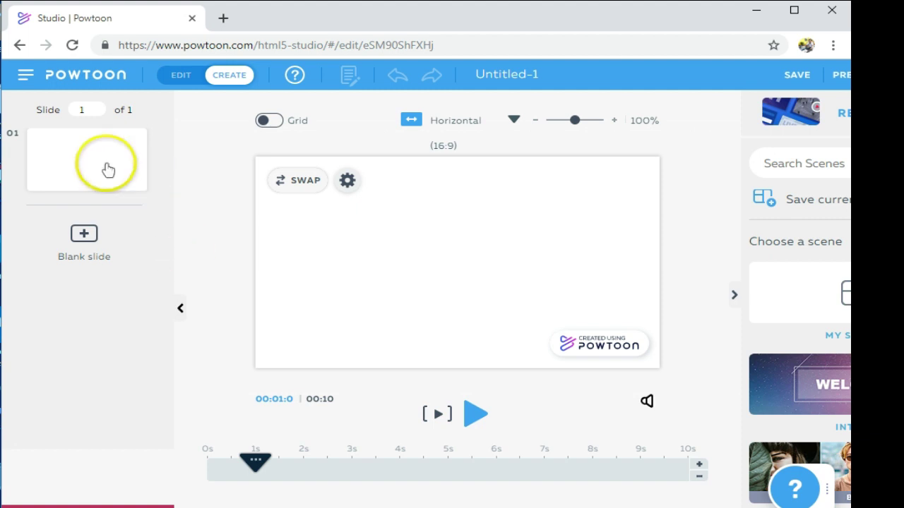
Rename the untitled Powtoon as Latihan 1
mouse_move(85, 182)
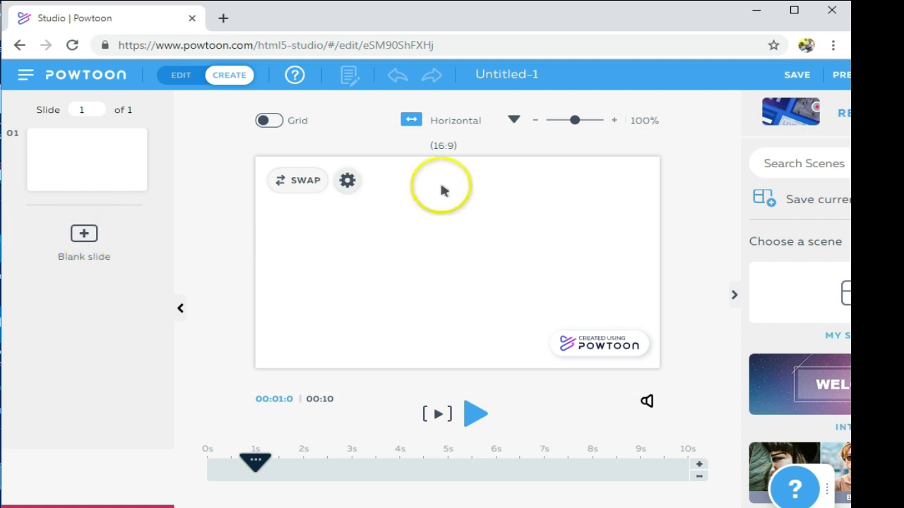
left_click(533, 75)
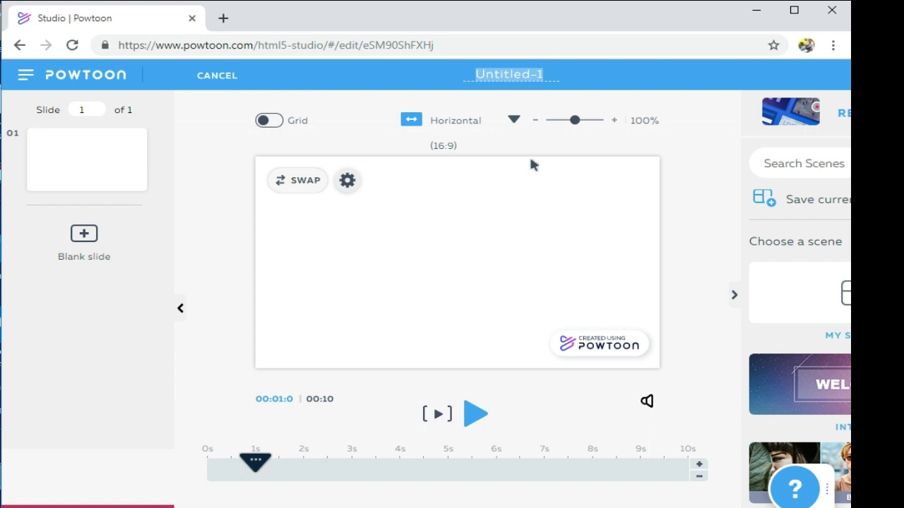
type("Latihan 1")
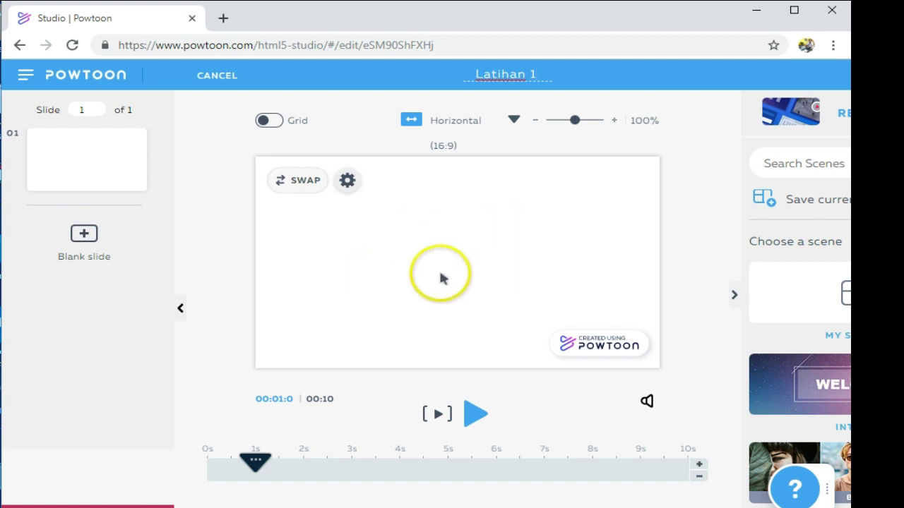
Show the slide grid and hide it again, and try the horizontal 16:9 orientation control
left_click(280, 124)
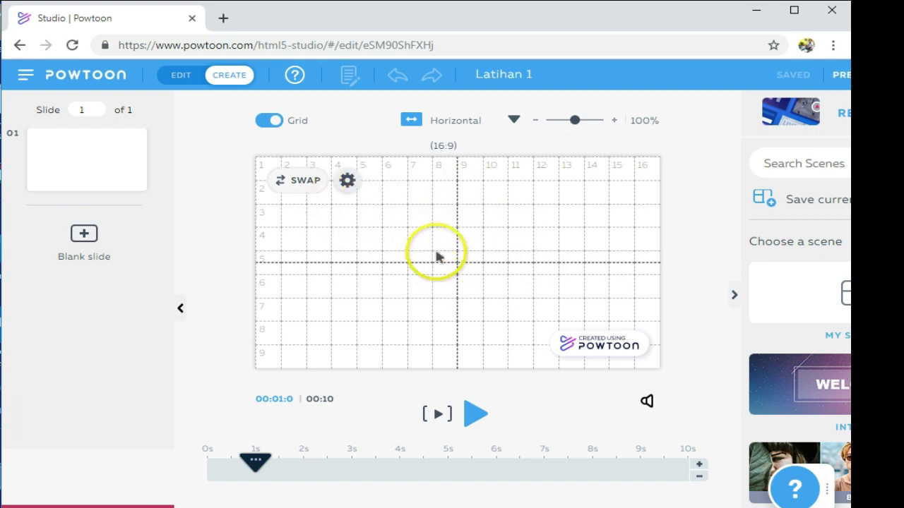
left_click(269, 121)
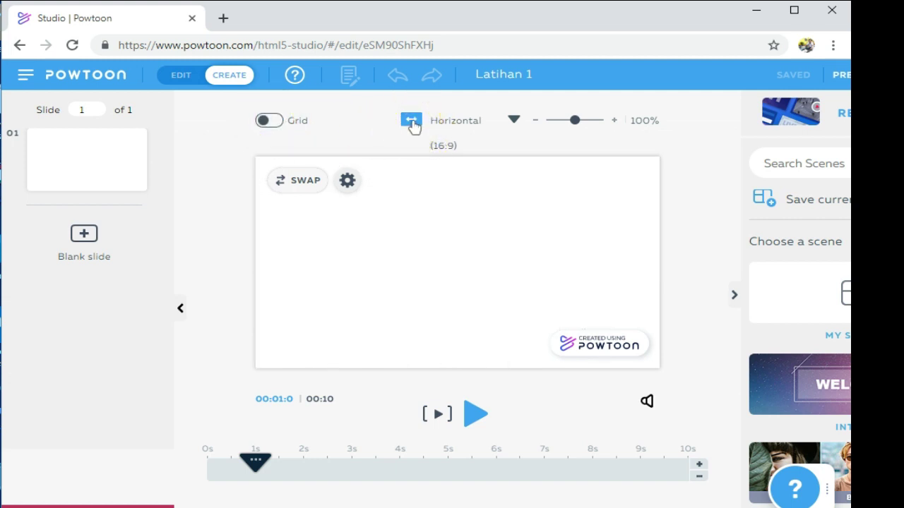
left_click(413, 126)
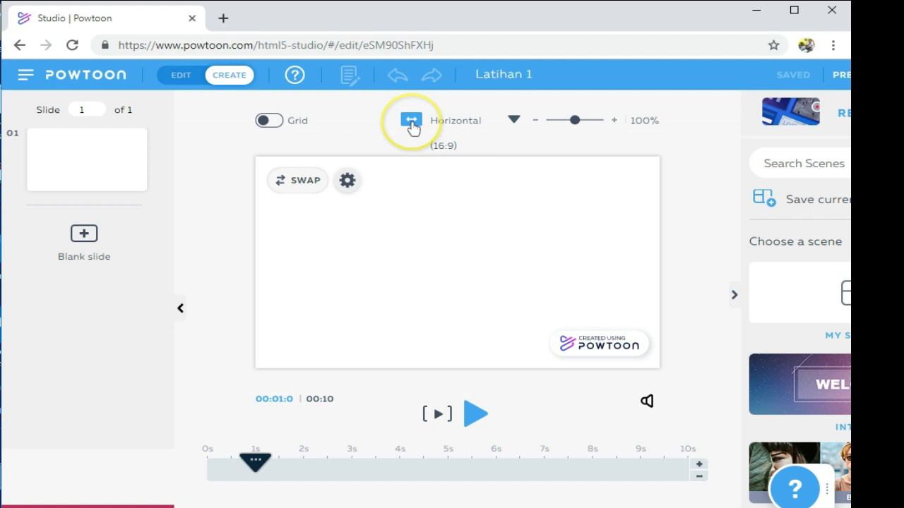
left_click(413, 126)
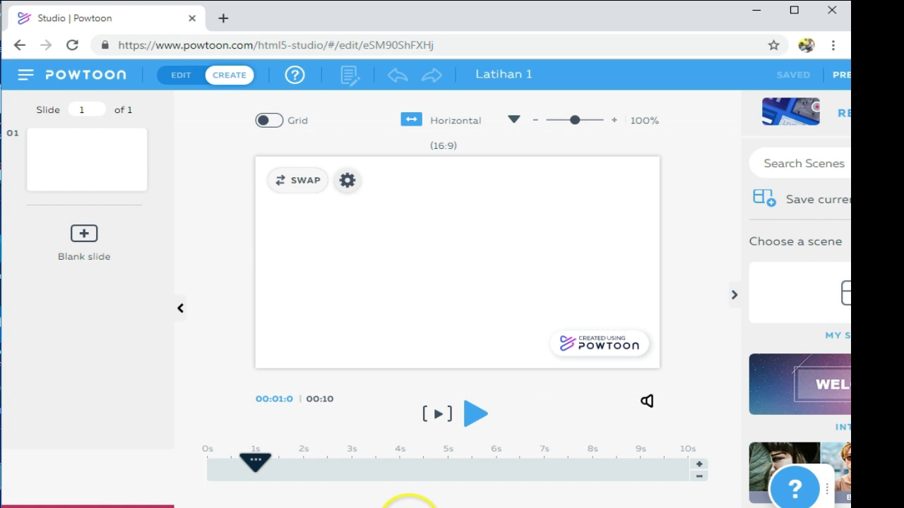
Review the available export options for the Powtoon and close the list without choosing one
scroll(408, 505, "right", 3)
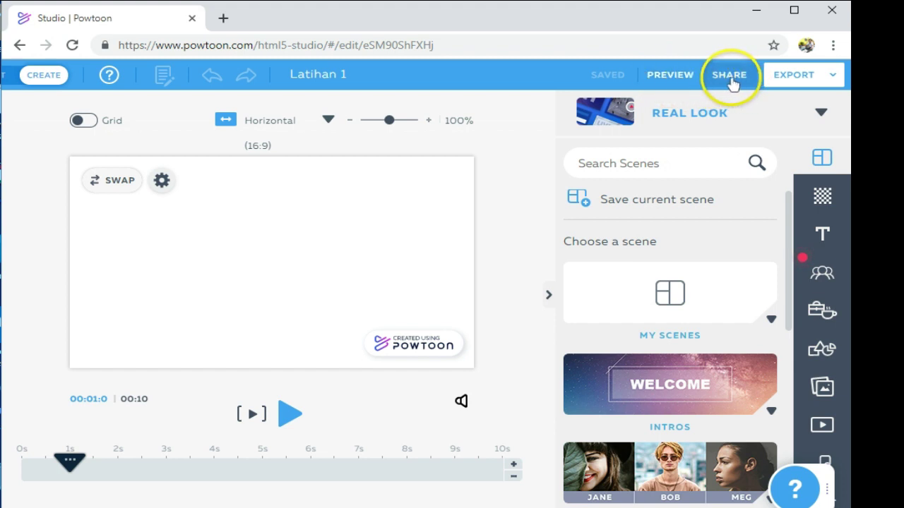
left_click(833, 76)
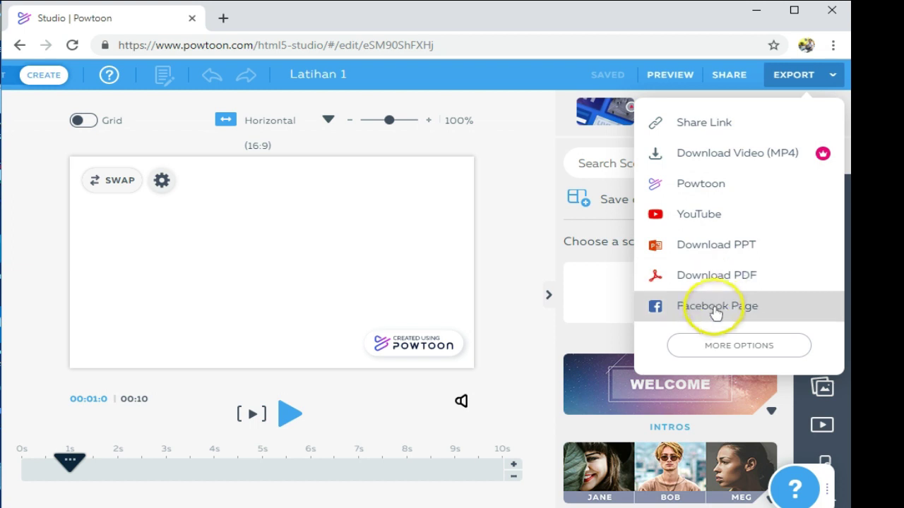
left_click(584, 287)
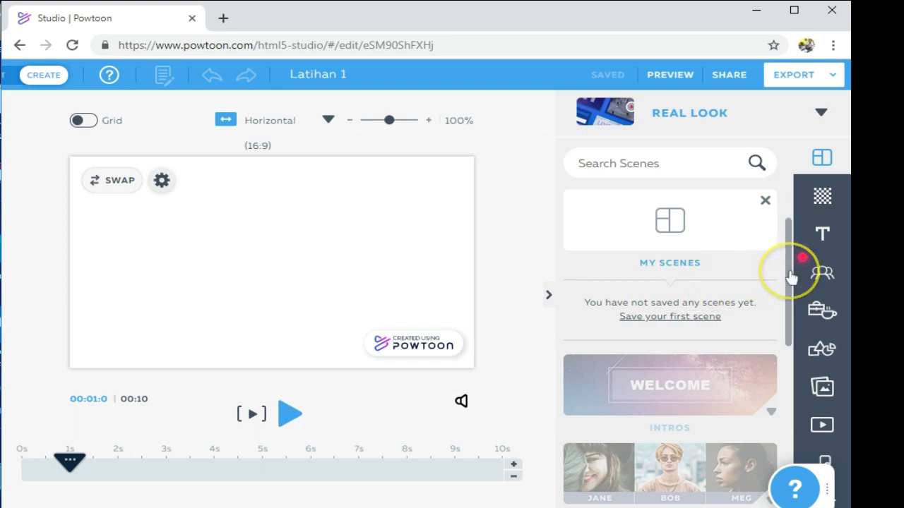
Browse the Real Look scene categories, look through the Situations scenes and close that category
left_click_drag(791, 277, 793, 393)
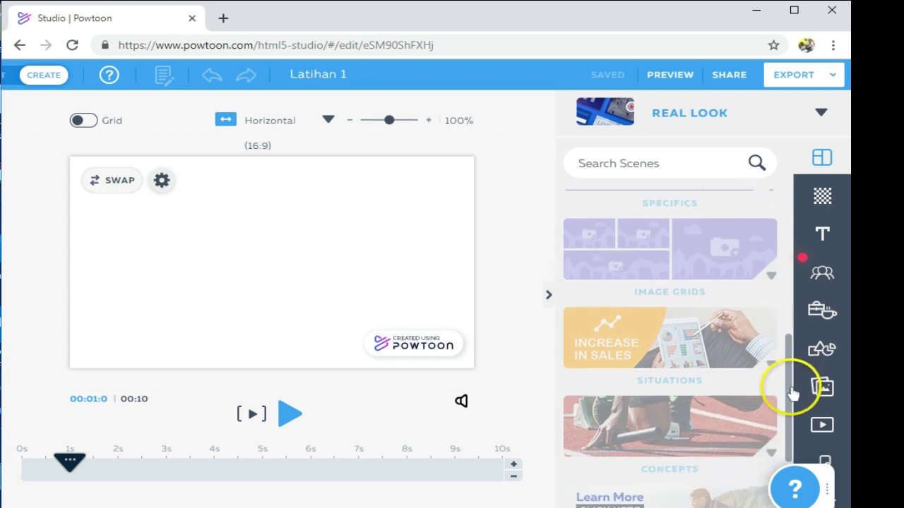
left_click(770, 367)
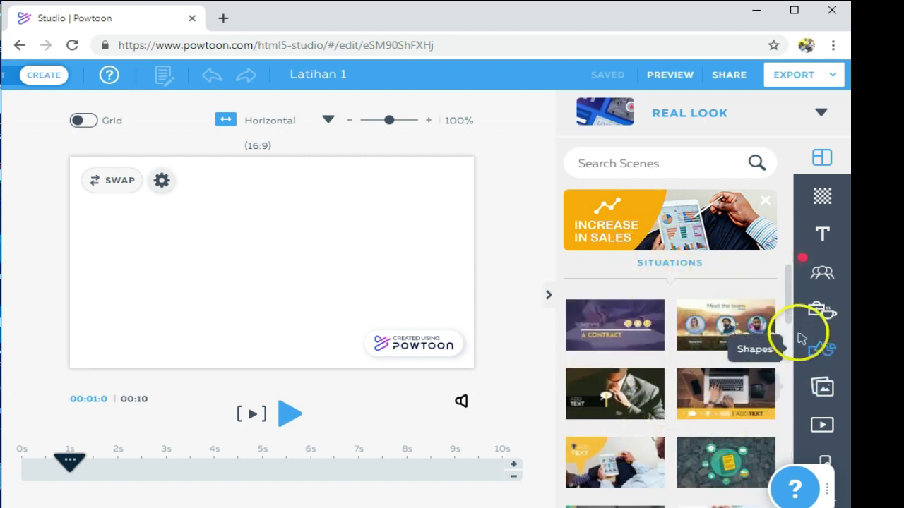
left_click_drag(791, 315, 786, 366)
left_click(763, 202)
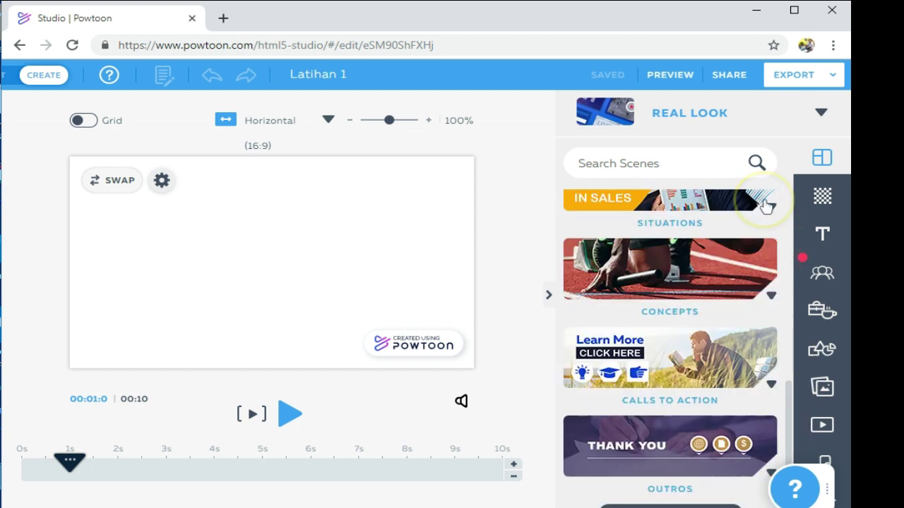
Apply the Intros scene with the laptop on a desk, dark logo band and yellow ADD TITLE band to the slide
left_click_drag(789, 391, 800, 338)
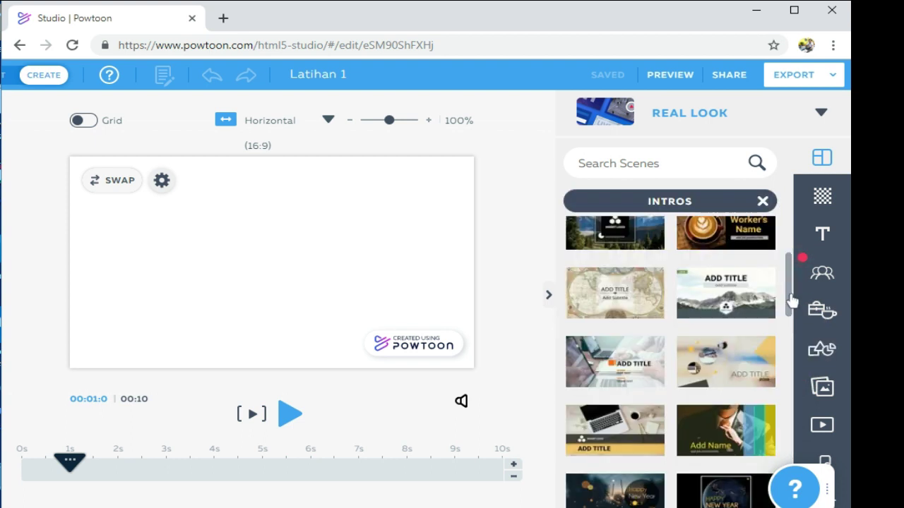
left_click_drag(793, 302, 795, 310)
scroll(794, 309, "down", 3)
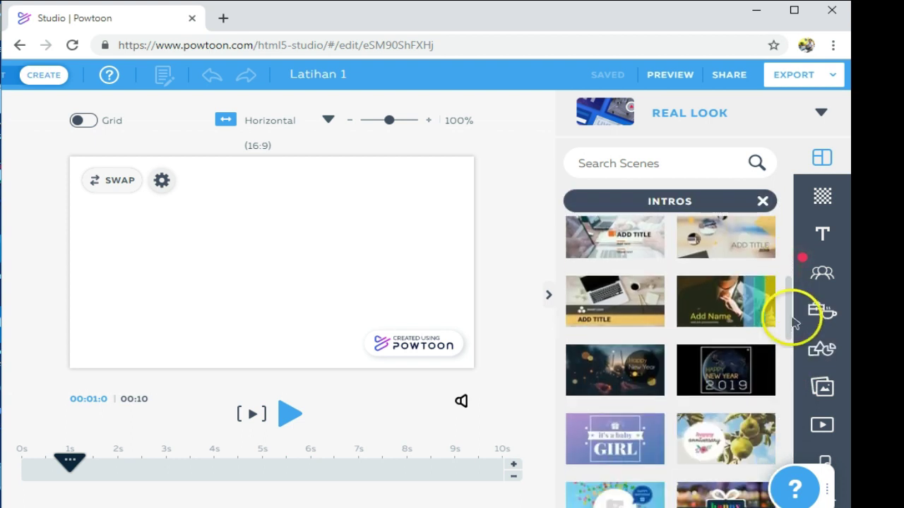
left_click(615, 304)
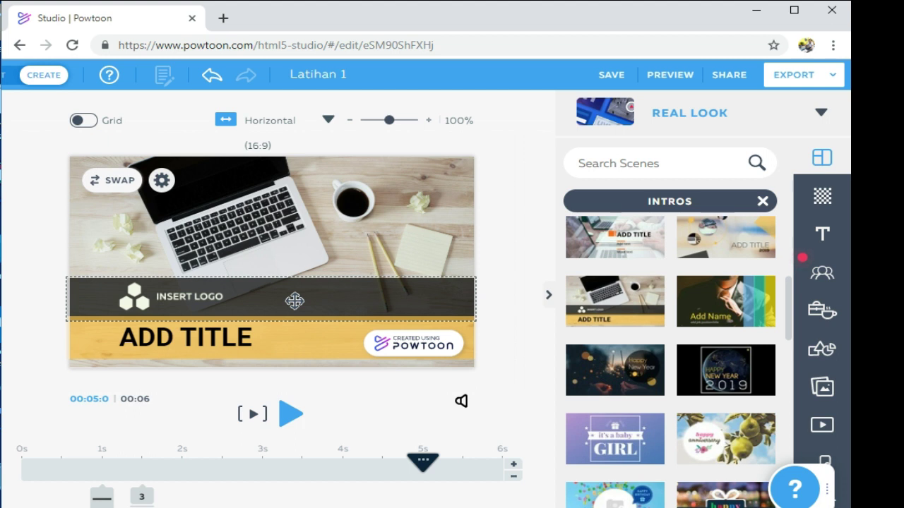
left_click(177, 298)
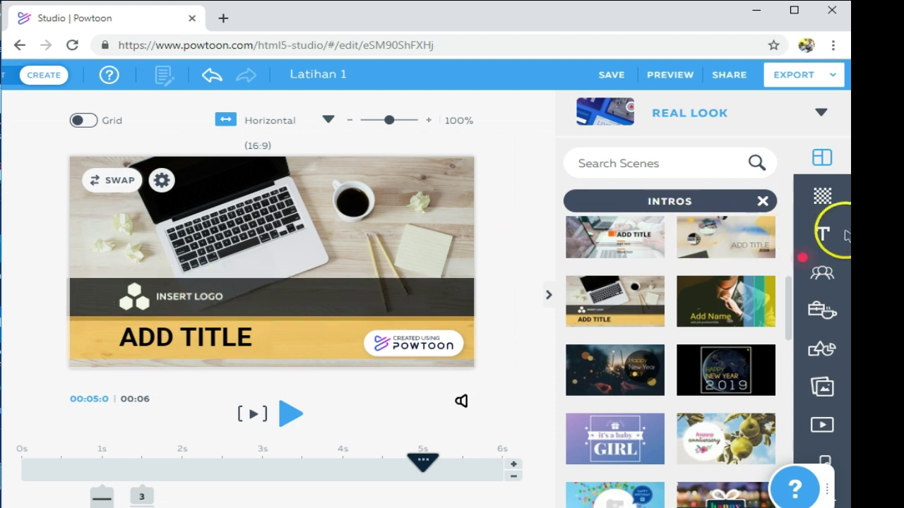
Add a title text object to the slide and replace its placeholder wording with LATIHAN 1
left_click(824, 240)
left_click(824, 240)
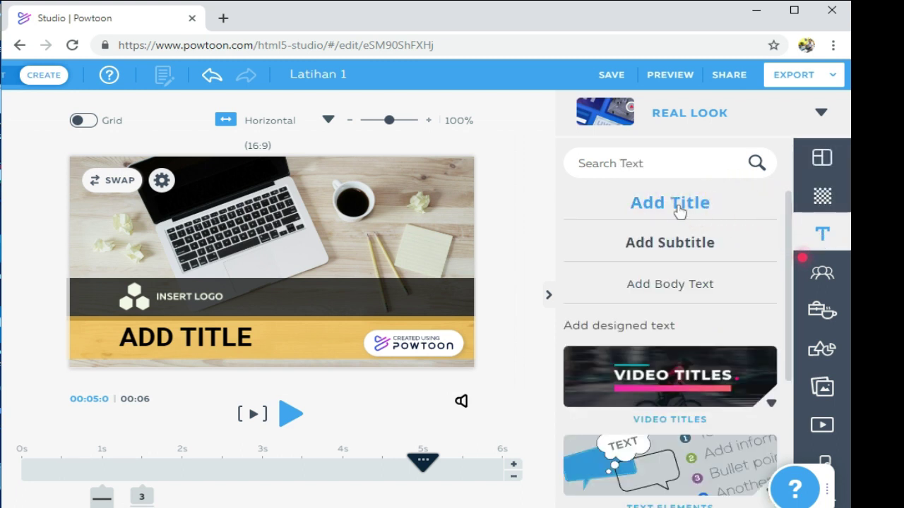
left_click(676, 206)
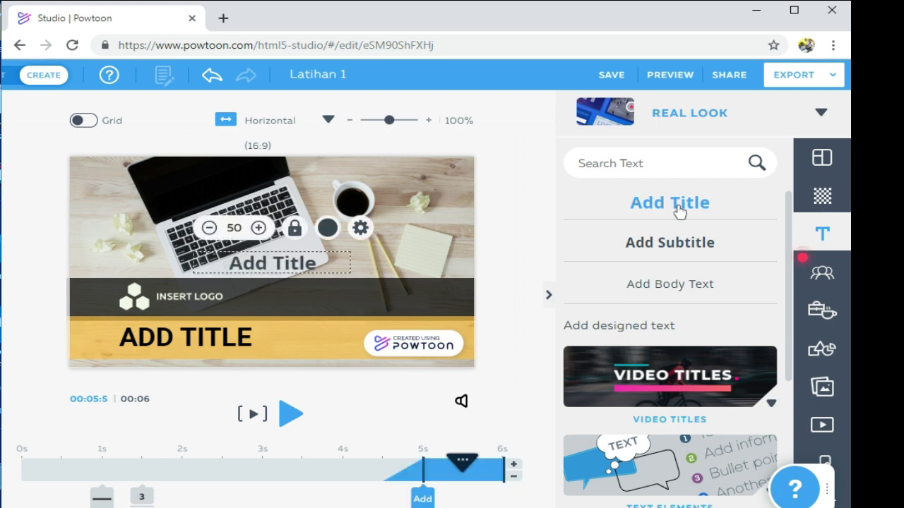
left_click(345, 274)
double_click(323, 260)
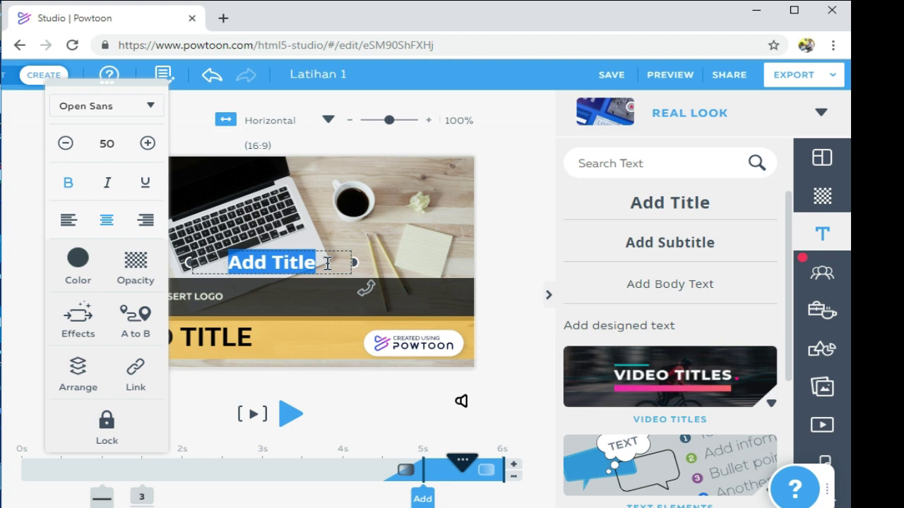
type("L")
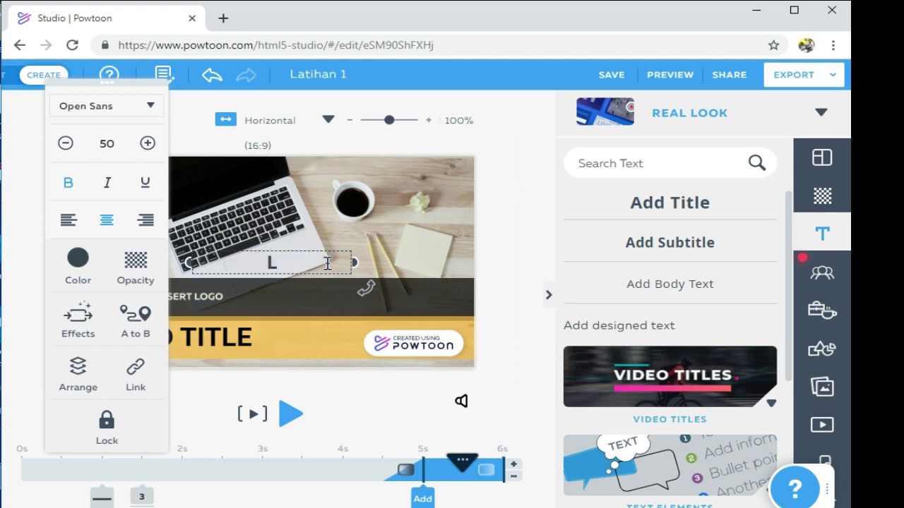
type("ATIHAN")
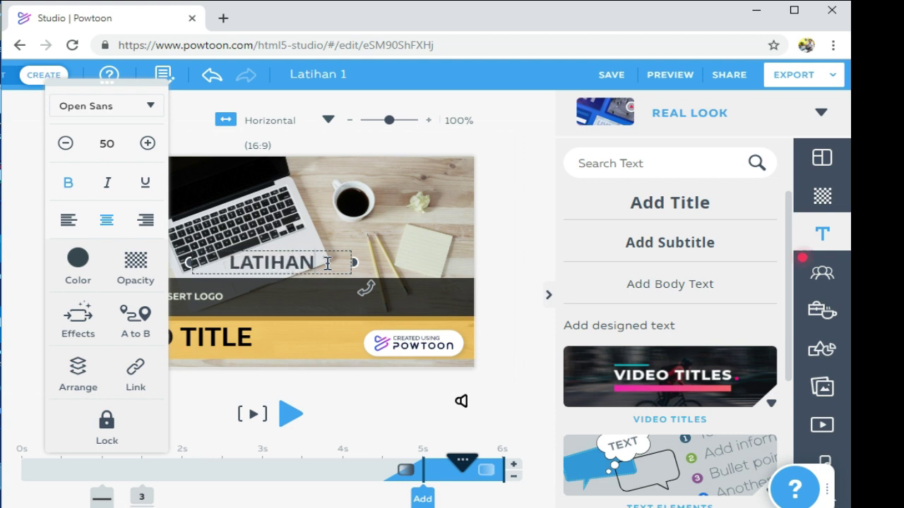
type(" 1")
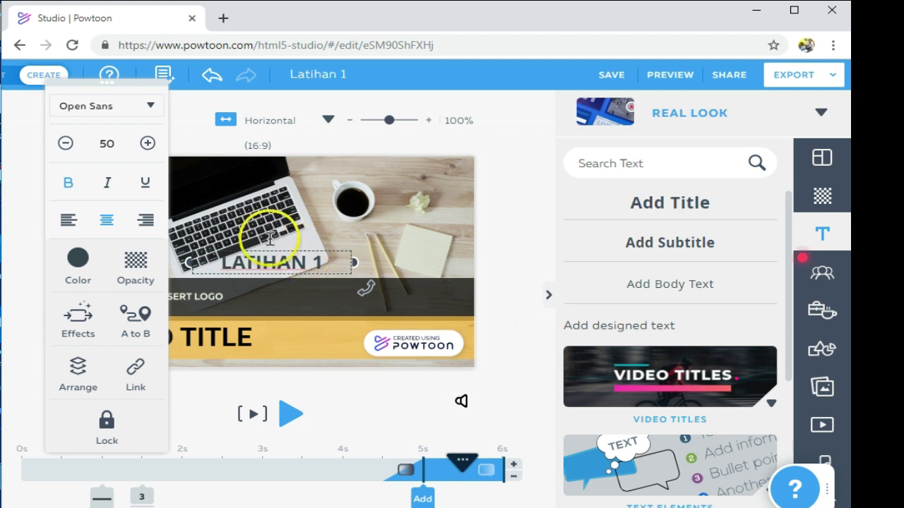
key("BackSpace")
type("1")
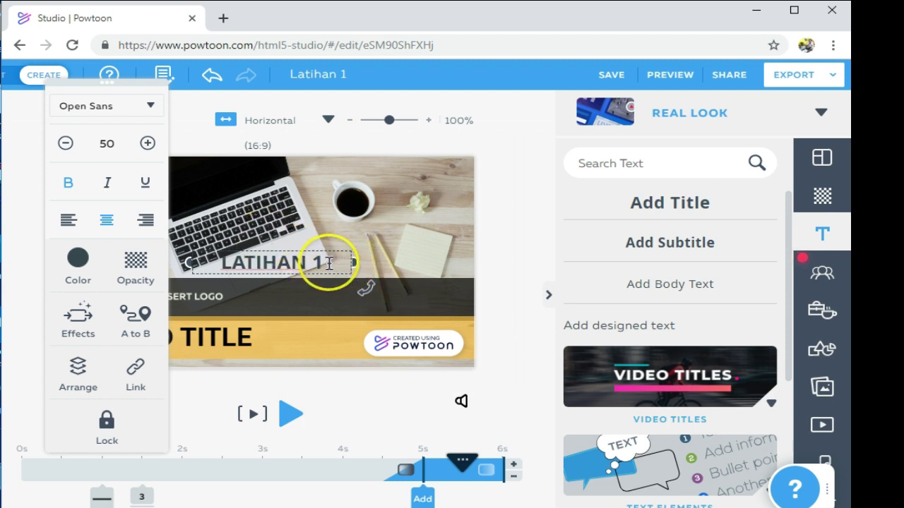
Try the basic red on the LATIHAN 1 title, and set its colour to the custom blue #1A12FF
left_click_drag(328, 263, 218, 263)
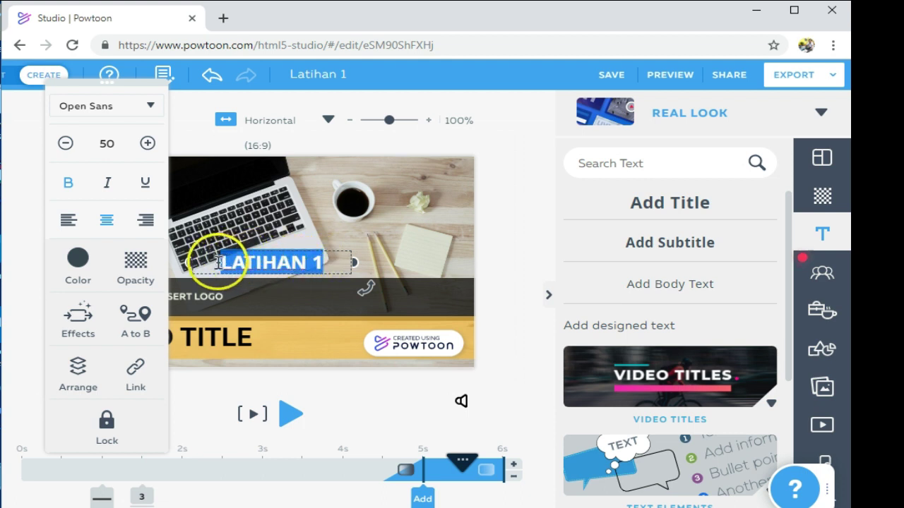
left_click(78, 260)
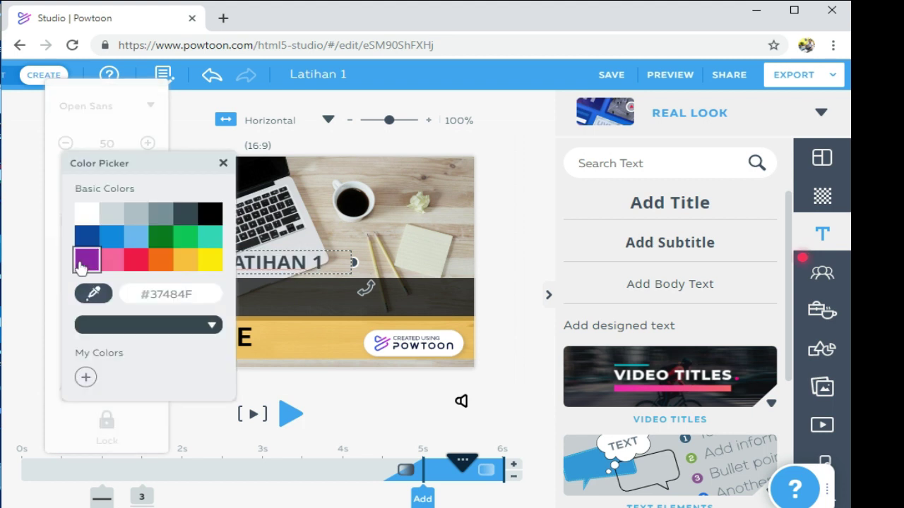
left_click(136, 269)
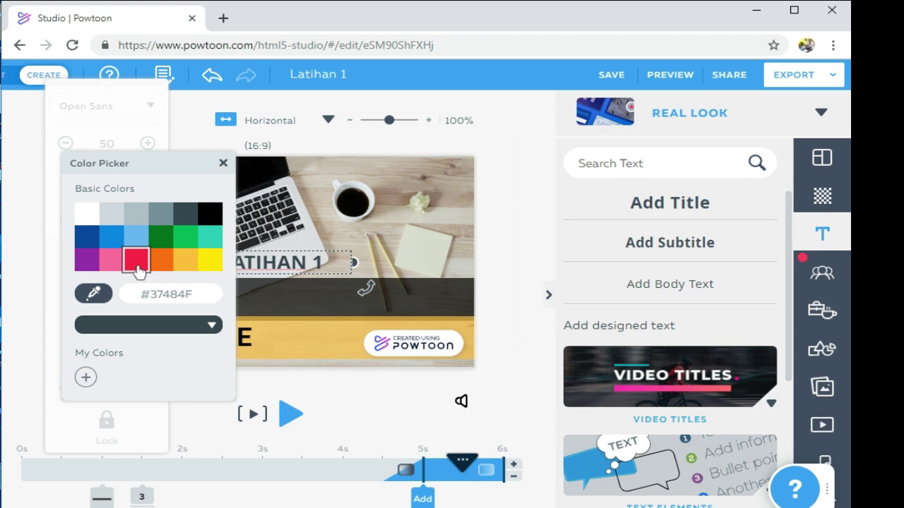
left_click(137, 269)
left_click(211, 326)
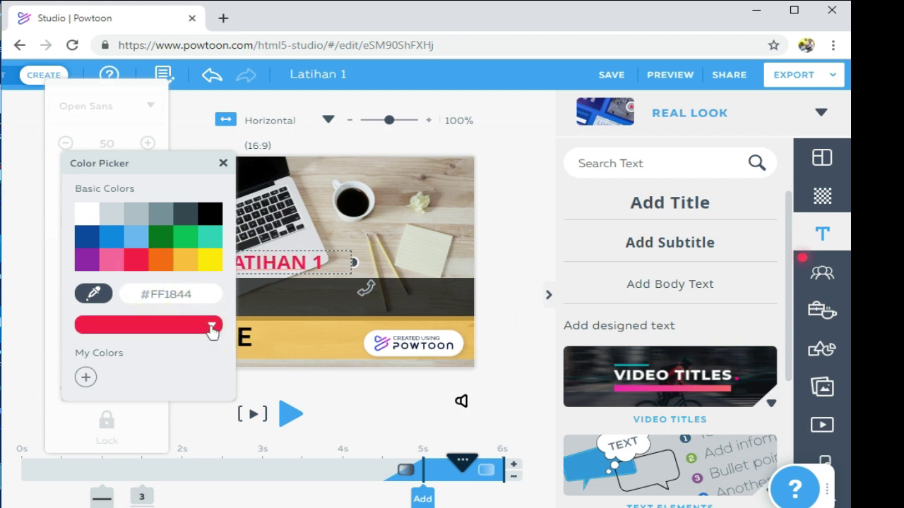
left_click(211, 326)
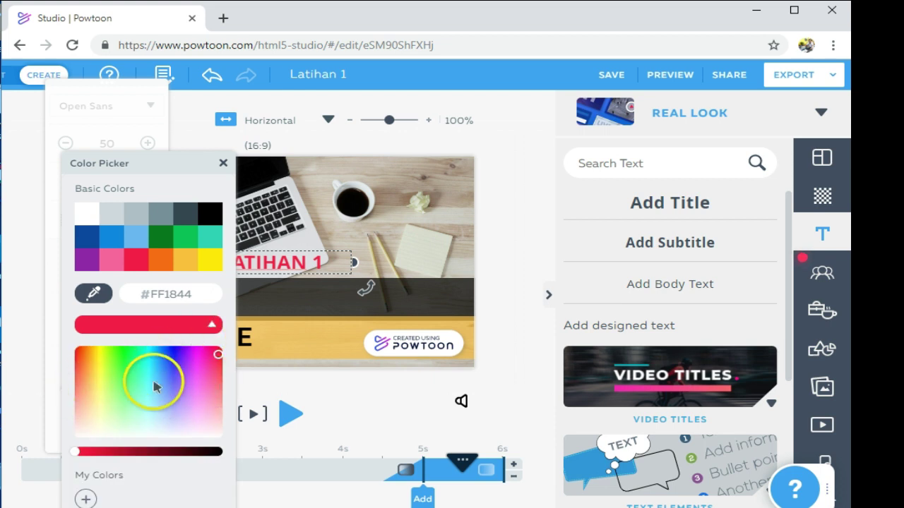
left_click(174, 352)
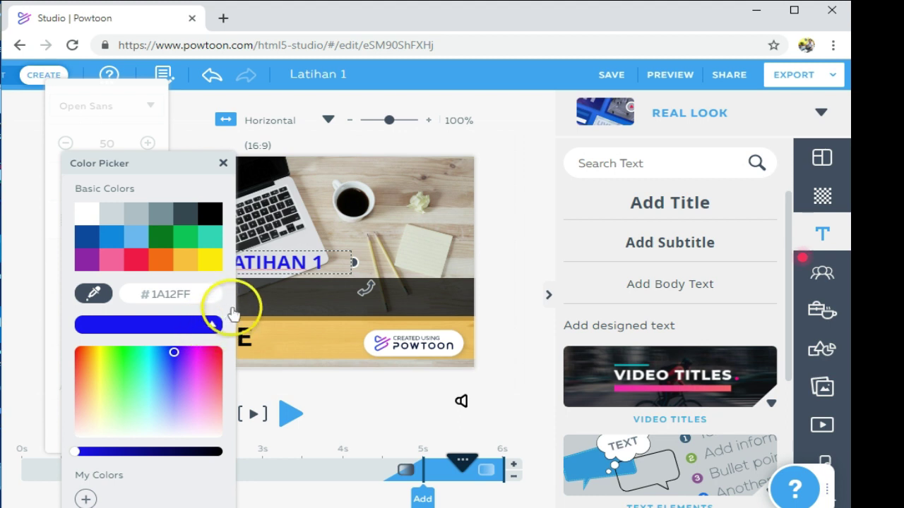
left_click(319, 221)
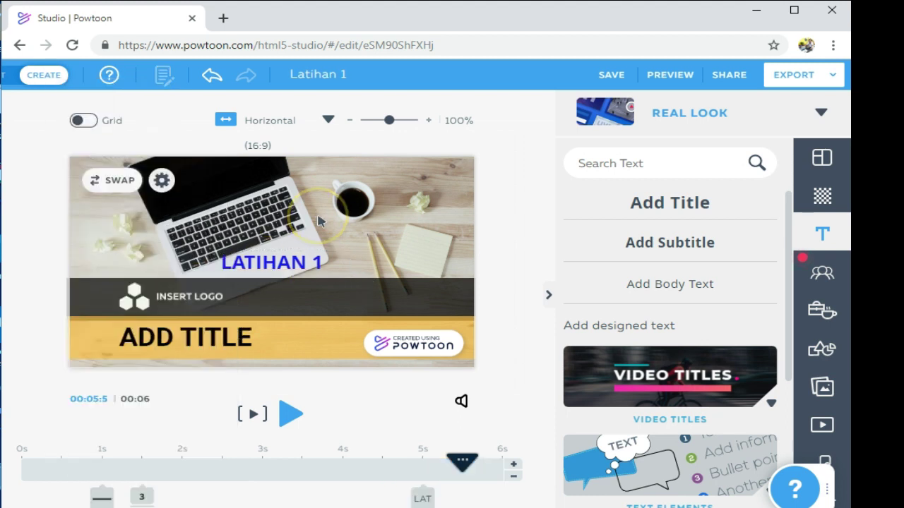
Increase the LATIHAN 1 title's font size to 81 and widen its text box to fit the words on one line
left_click(323, 261)
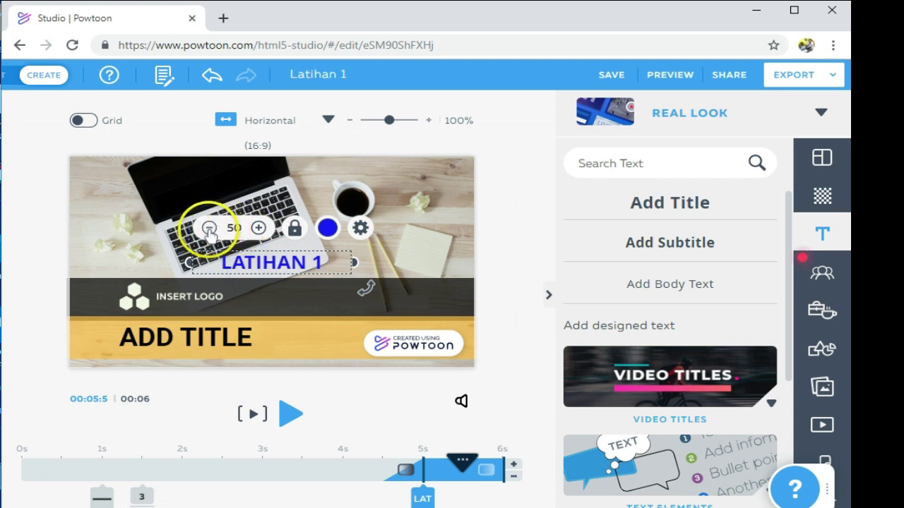
left_click(259, 229)
left_click(259, 228)
left_click(259, 228)
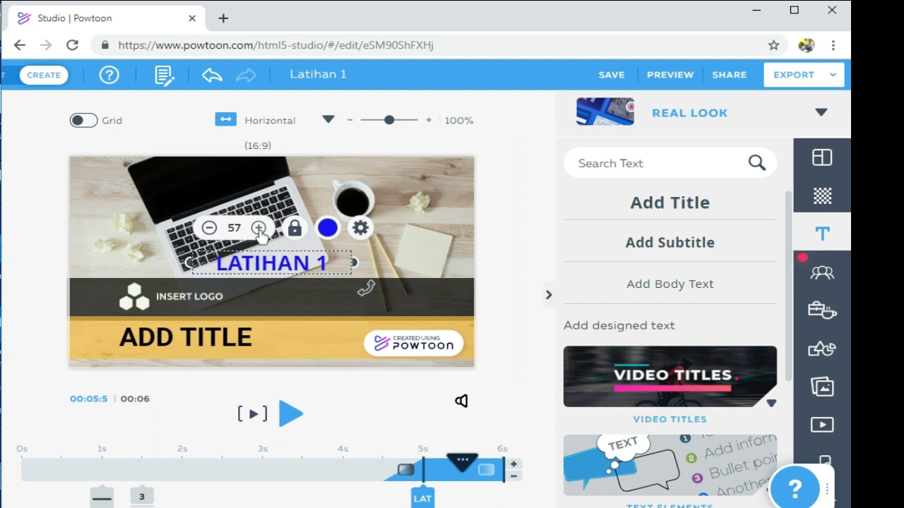
left_click(259, 228)
left_click(259, 228)
left_click(259, 228)
left_click(259, 228)
left_click(259, 228)
left_click(260, 228)
left_click(260, 228)
left_click(259, 228)
left_click(259, 228)
left_click(259, 228)
left_click(259, 228)
left_click(259, 228)
left_click(259, 229)
left_click(259, 228)
left_click(259, 228)
left_click(259, 228)
left_click(258, 228)
left_click(259, 228)
left_click(258, 228)
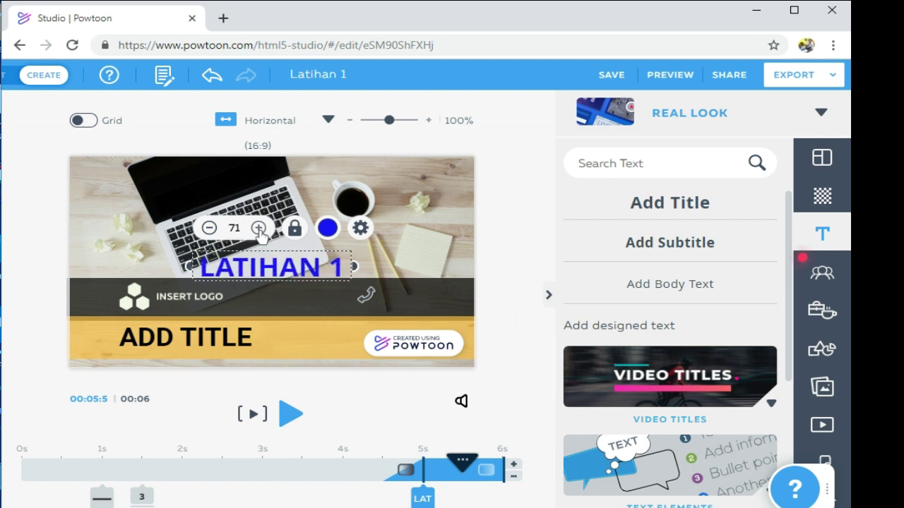
left_click(258, 228)
left_click(258, 228)
left_click(259, 228)
left_click(259, 228)
left_click(258, 229)
left_click(259, 228)
left_click(259, 228)
left_click(259, 228)
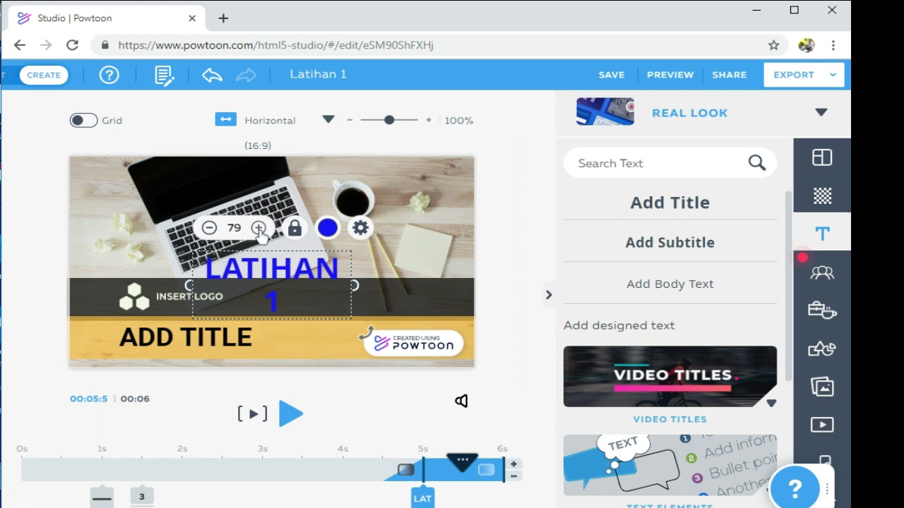
left_click(259, 228)
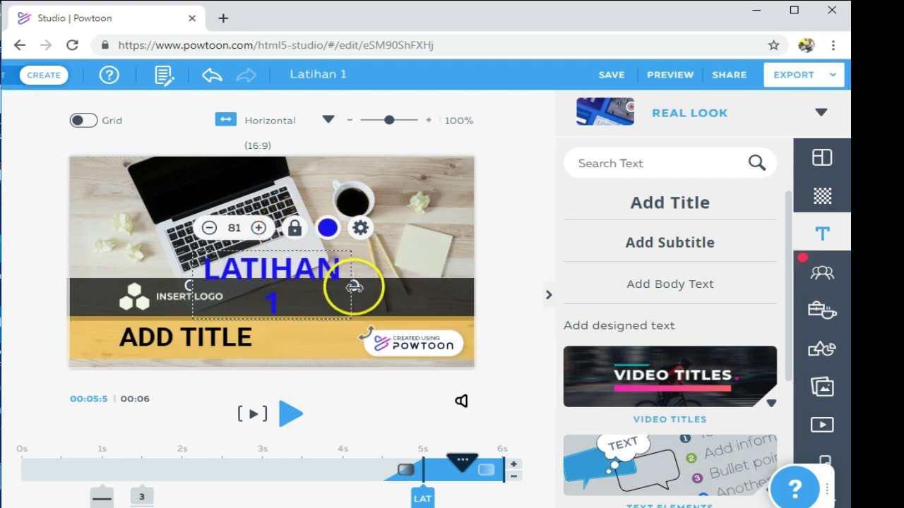
left_click_drag(354, 287, 414, 286)
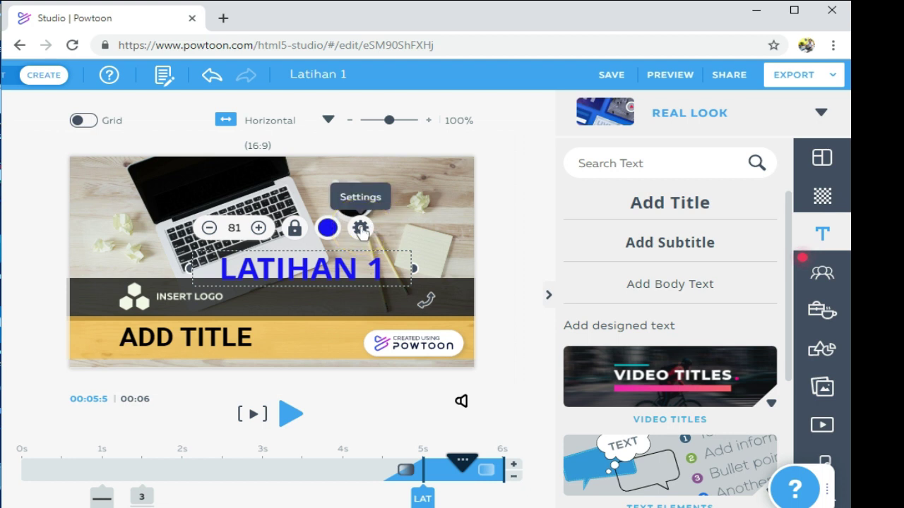
Change the LATIHAN 1 title's font to Retro (Ultra)
left_click(360, 229)
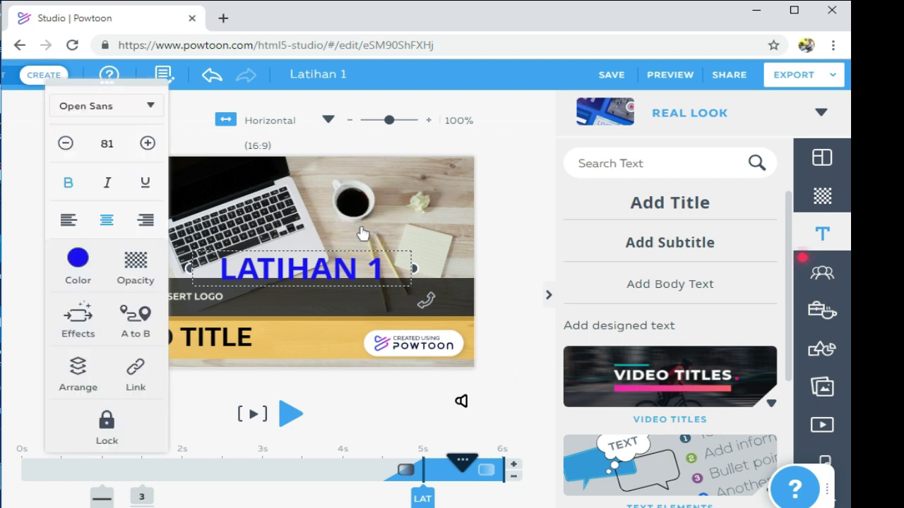
left_click(151, 107)
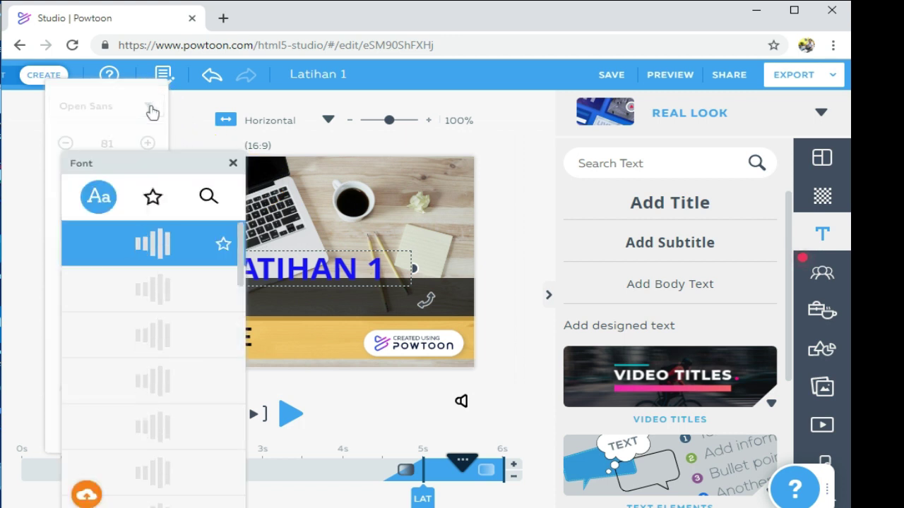
scroll(238, 372, "up", 3)
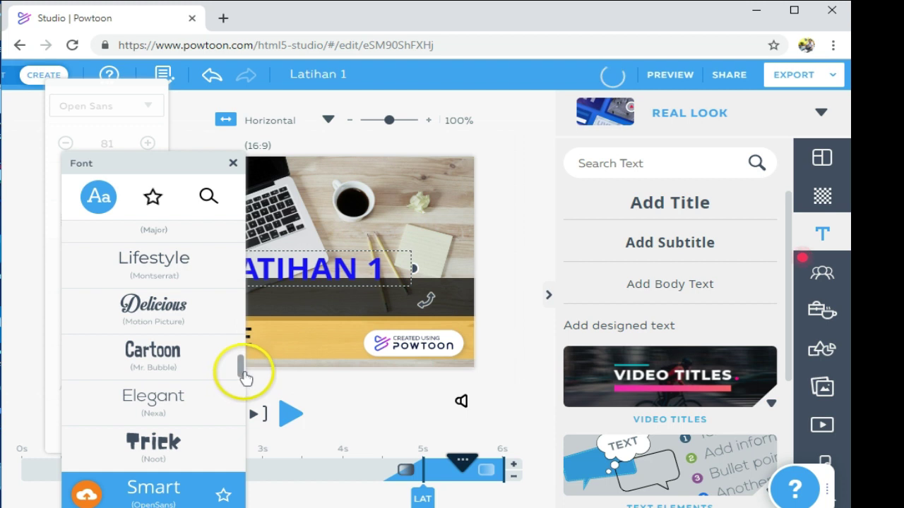
scroll(241, 378, "down", 5)
scroll(240, 382, "up", 4)
left_click_drag(244, 381, 243, 453)
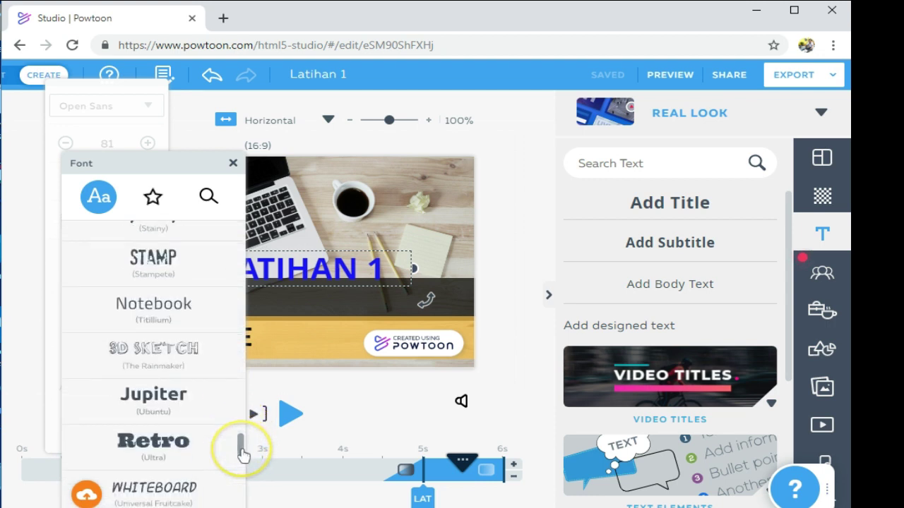
left_click(154, 444)
left_click(401, 282)
Give the LATIHAN 1 title the Write text effect for its entrance and play the slide
left_click(361, 229)
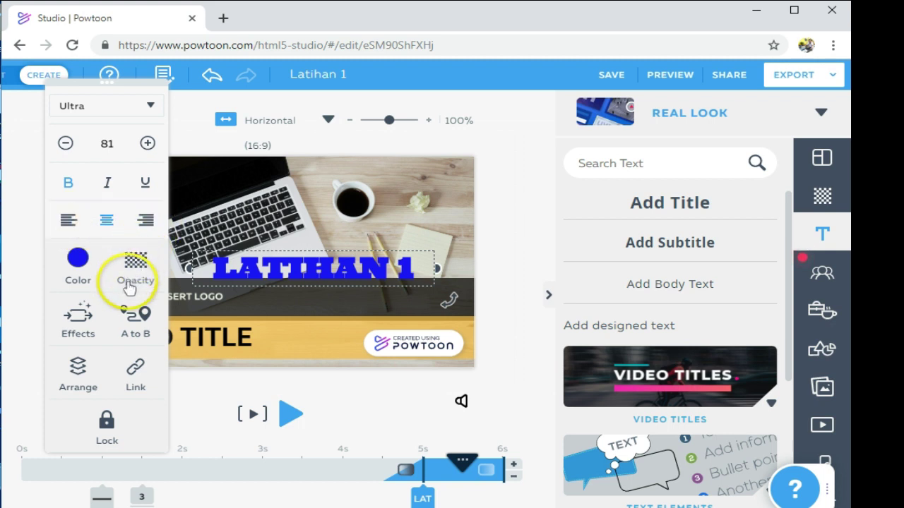
left_click(78, 321)
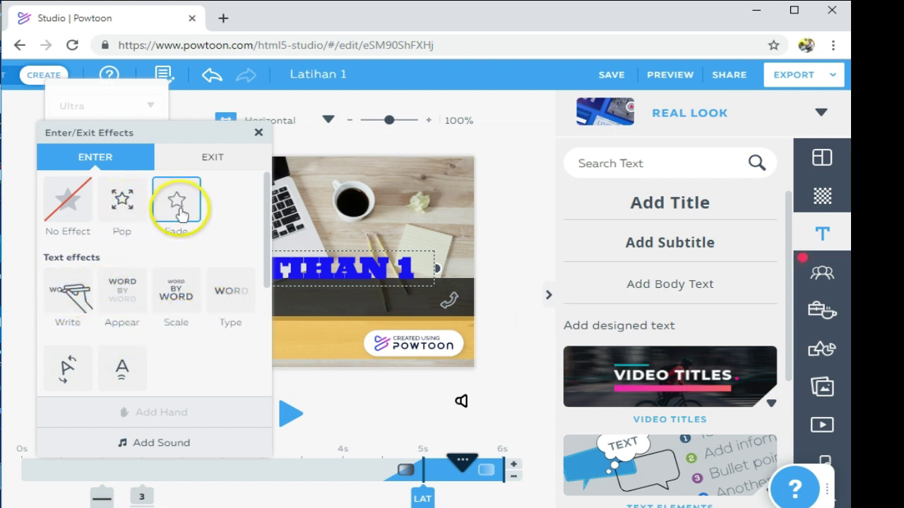
left_click(71, 295)
left_click(345, 305)
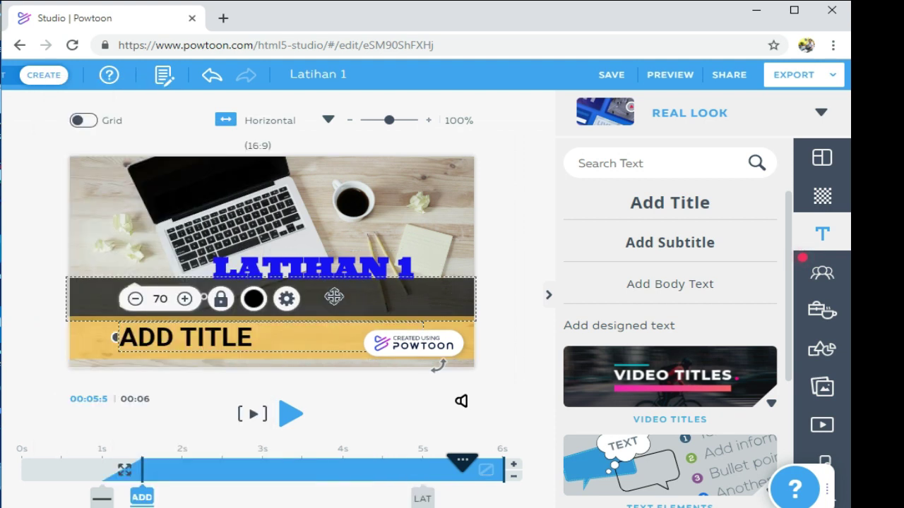
left_click(266, 408)
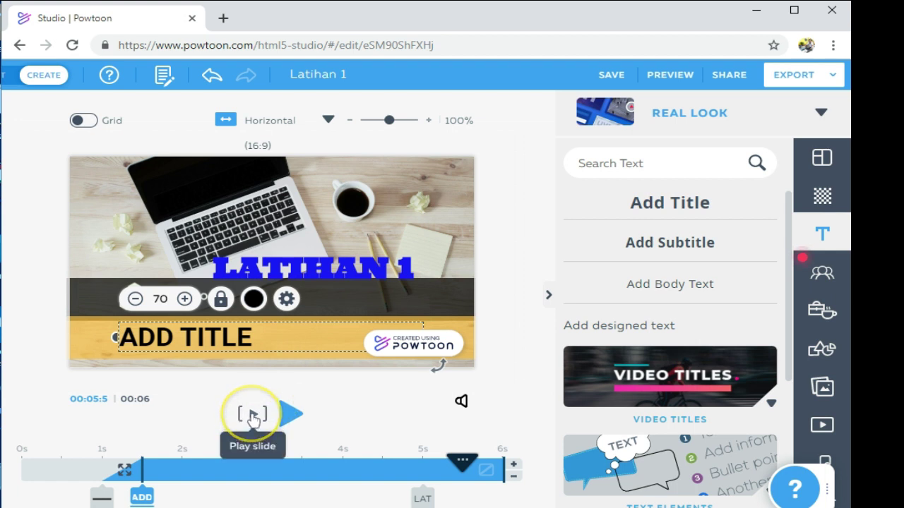
Move the LATIHAN 1 title's entrance to the 2-second mark on the timeline and replay the slide
left_click(252, 417)
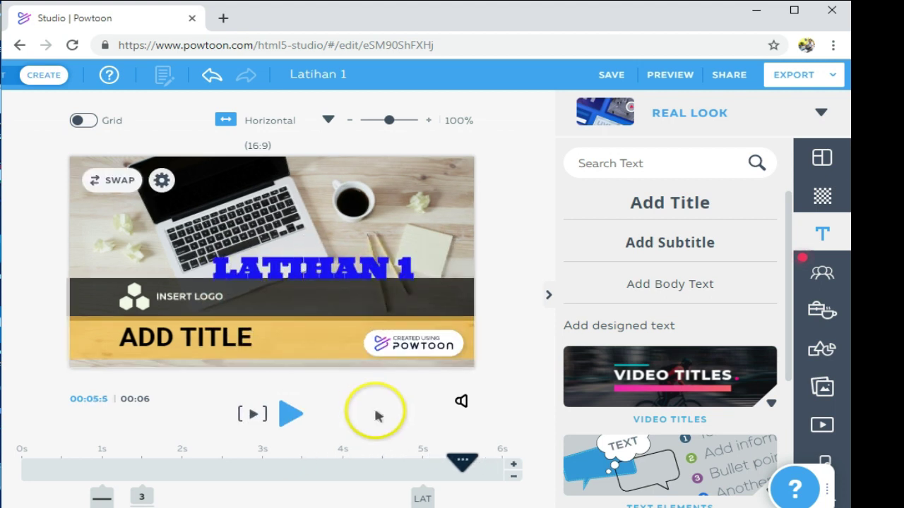
left_click(349, 298)
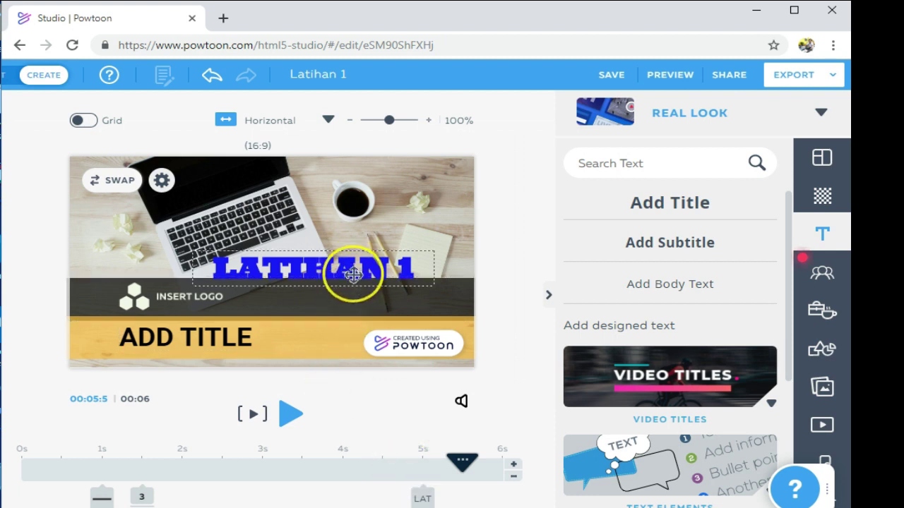
left_click(422, 499)
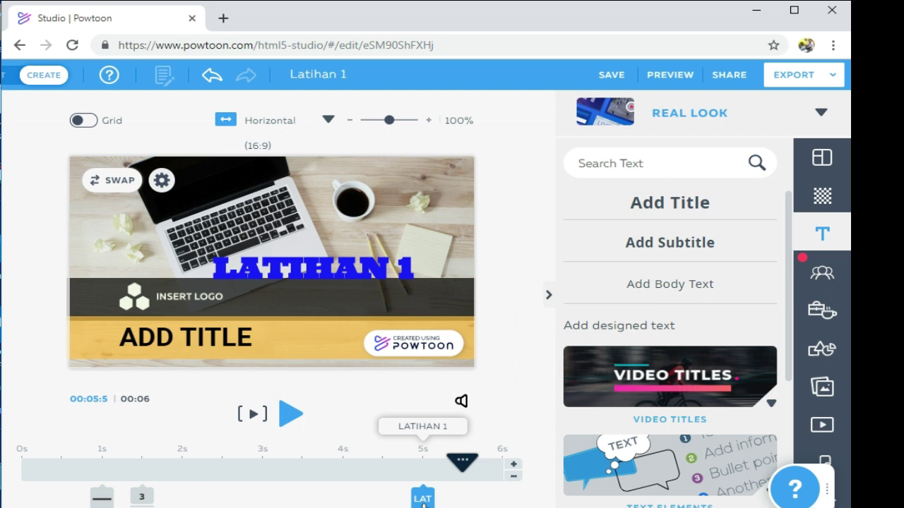
left_click_drag(422, 499, 178, 499)
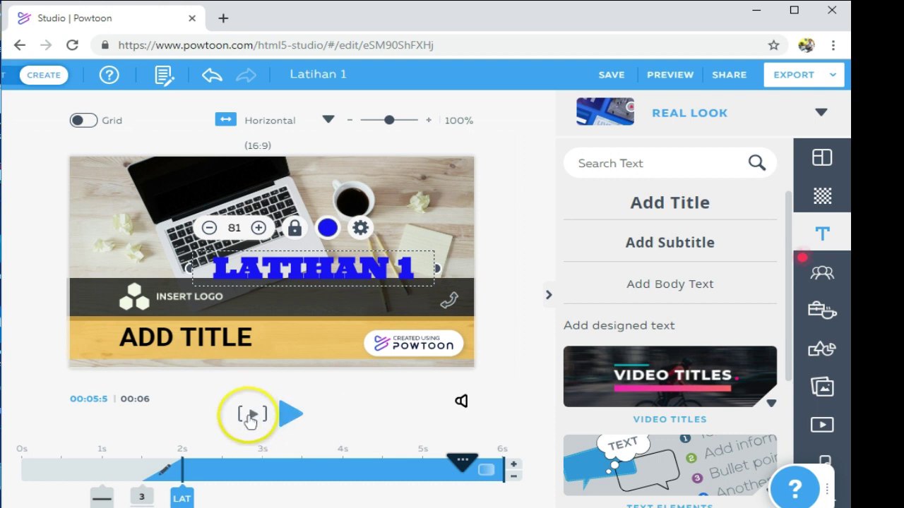
left_click(252, 416)
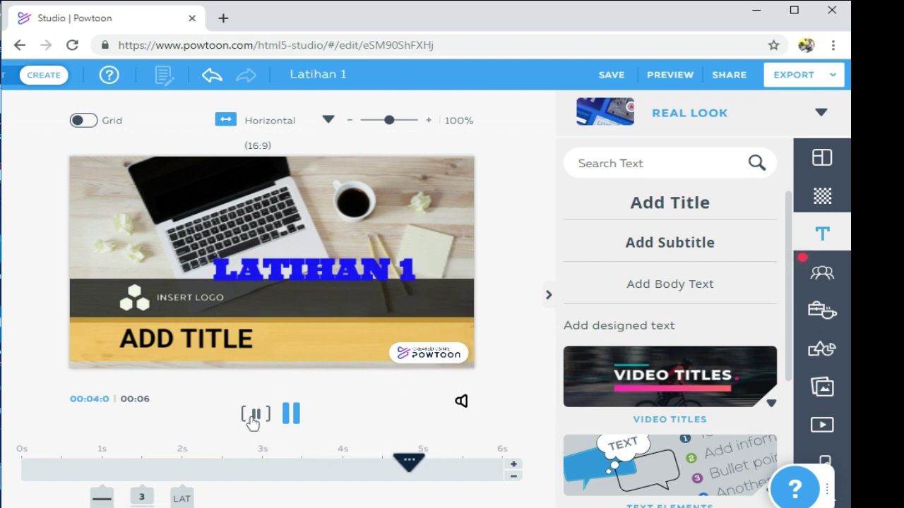
left_click(223, 301)
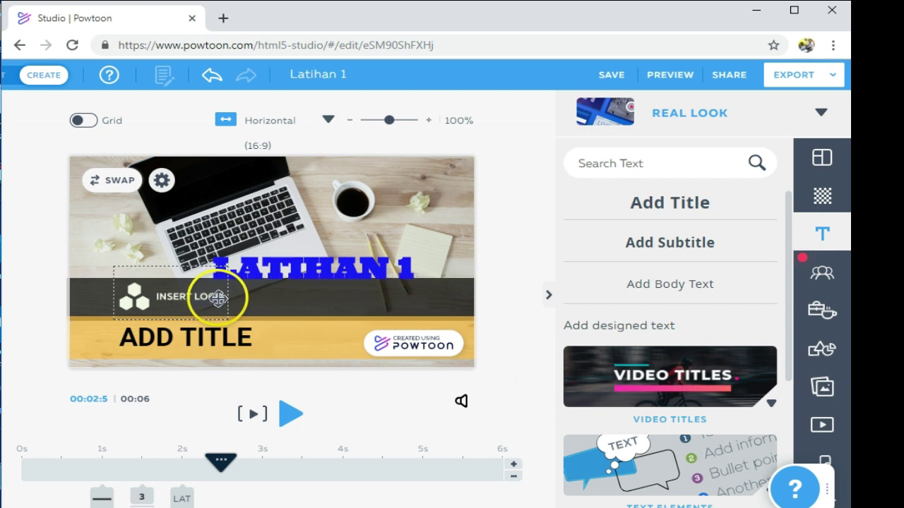
Upload the picture loggo SMANSA from the Pictures folder to My Images and place it on the slide
left_click(219, 299)
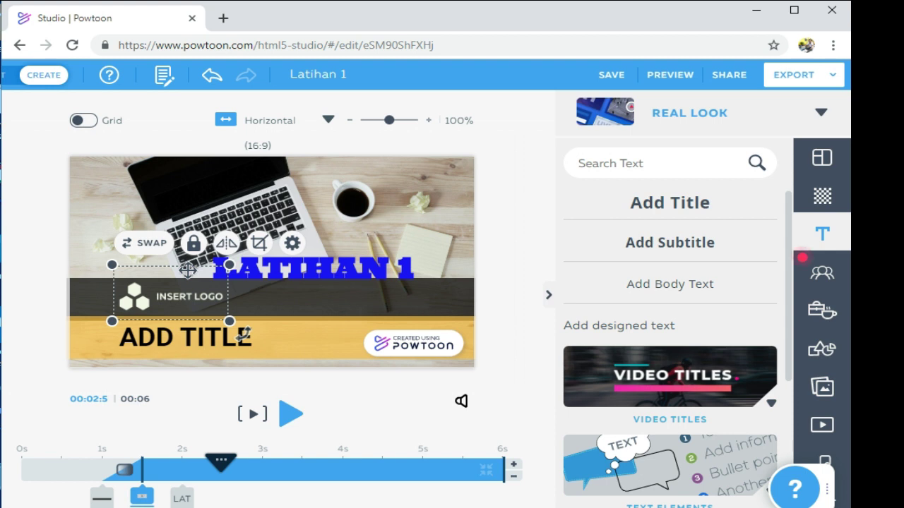
left_click(190, 288)
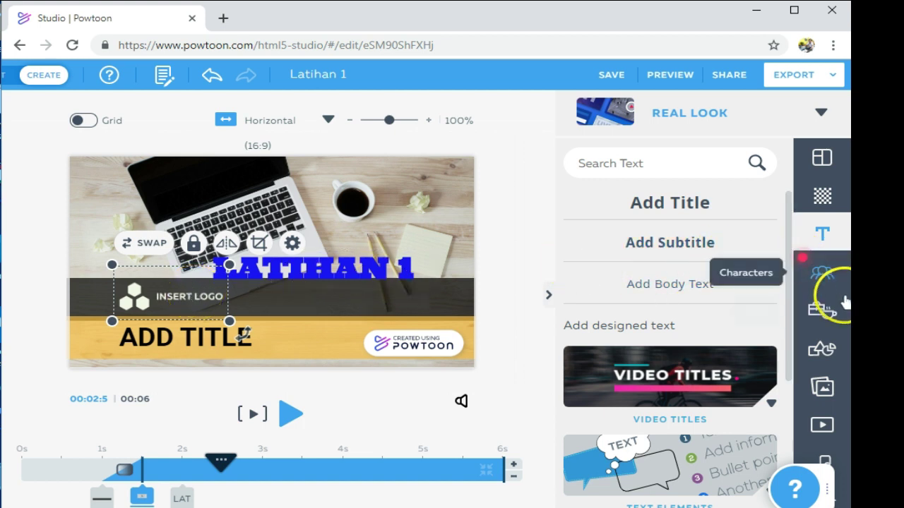
left_click(823, 391)
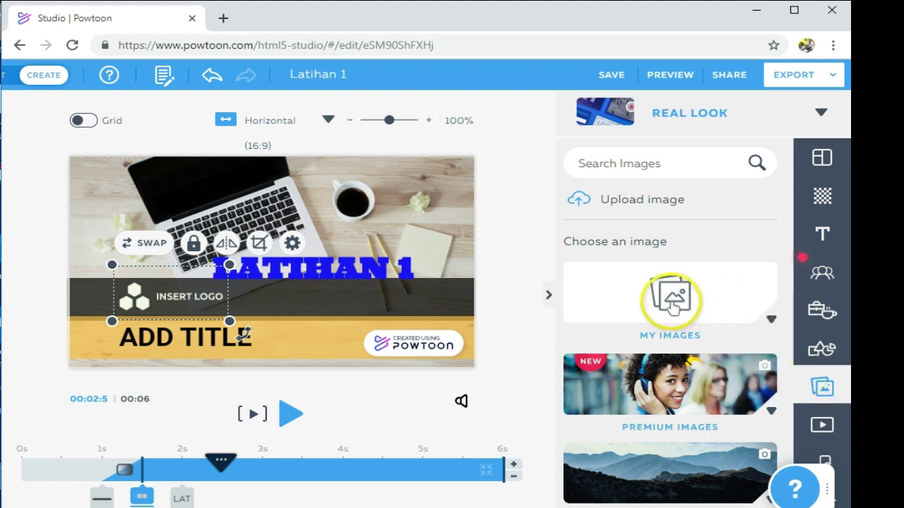
left_click(772, 321)
mouse_move(772, 322)
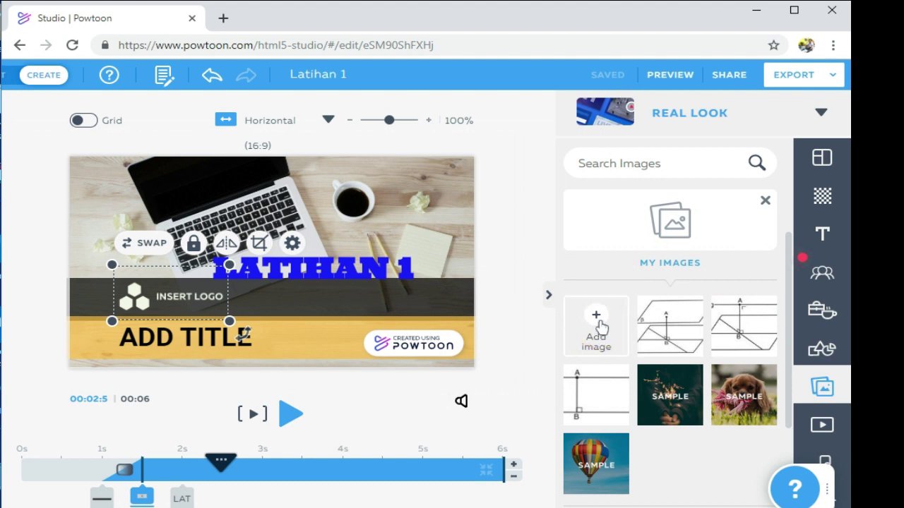
left_click(600, 327)
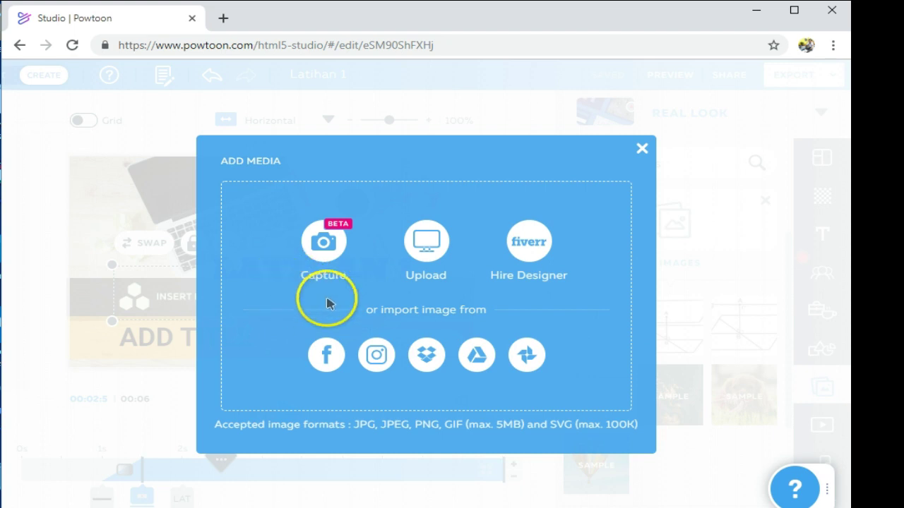
left_click(427, 243)
left_click(305, 150)
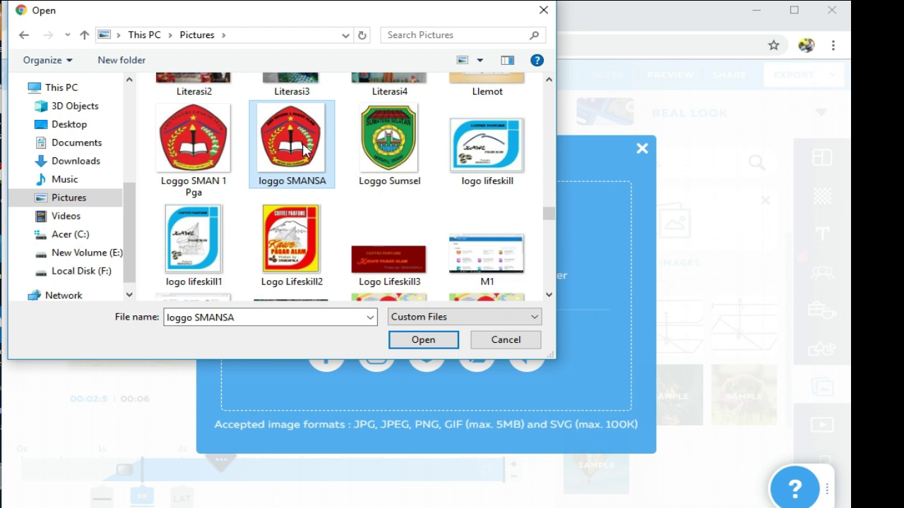
left_click(433, 343)
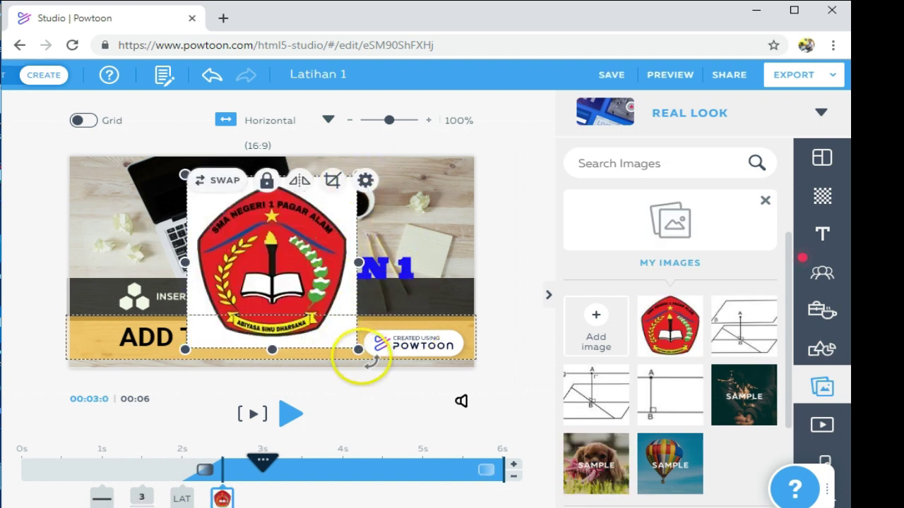
Shrink the school logo onto the dark band over the INSERT LOGO placeholder and delete that placeholder
left_click_drag(356, 347, 151, 300)
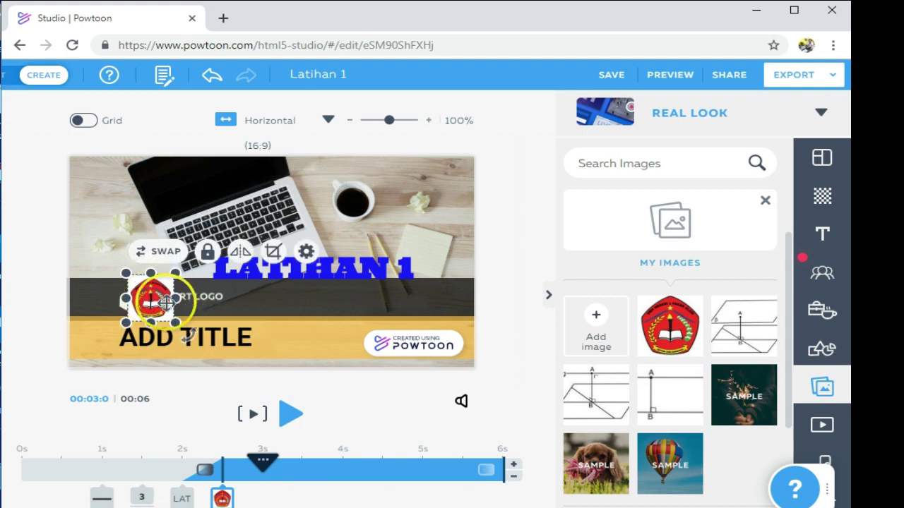
left_click(217, 298)
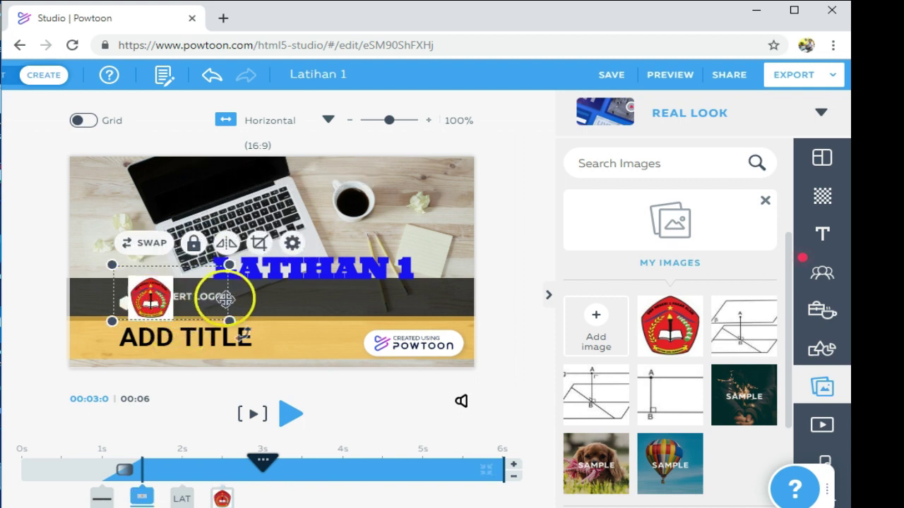
left_click_drag(228, 302, 164, 301)
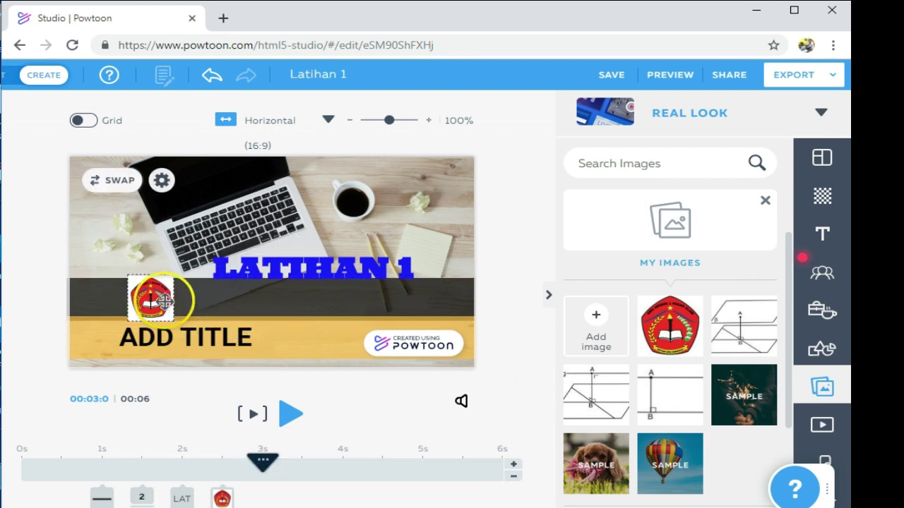
Make the school logo slightly smaller to fit the dark band and move it to the band's left end
left_click(164, 301)
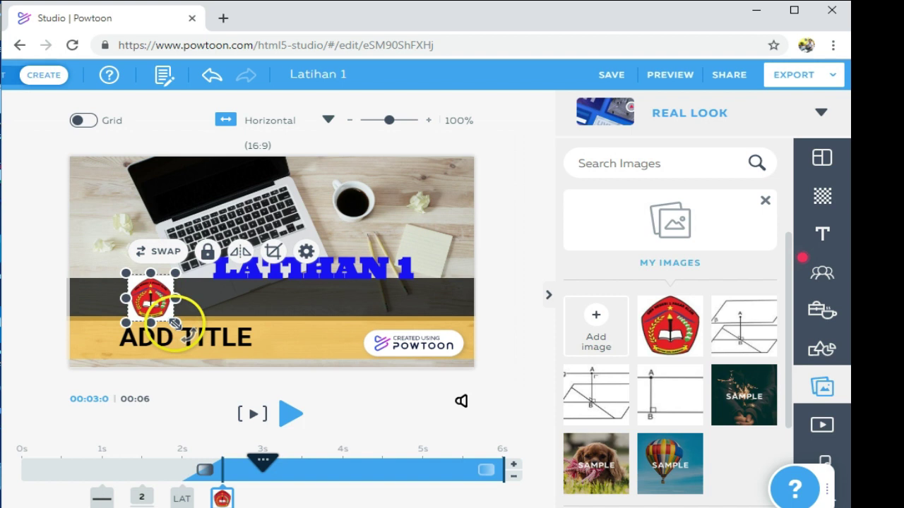
left_click_drag(175, 323, 141, 300)
left_click(149, 298)
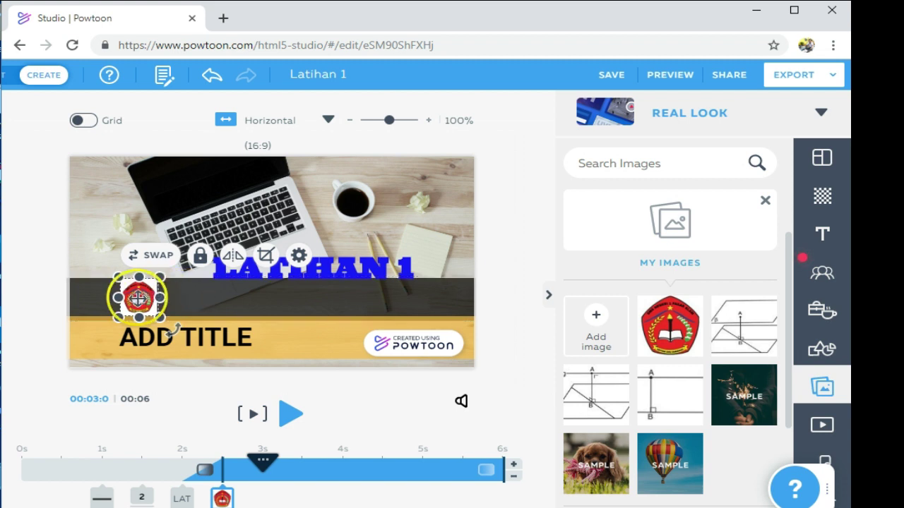
left_click_drag(139, 298, 108, 297)
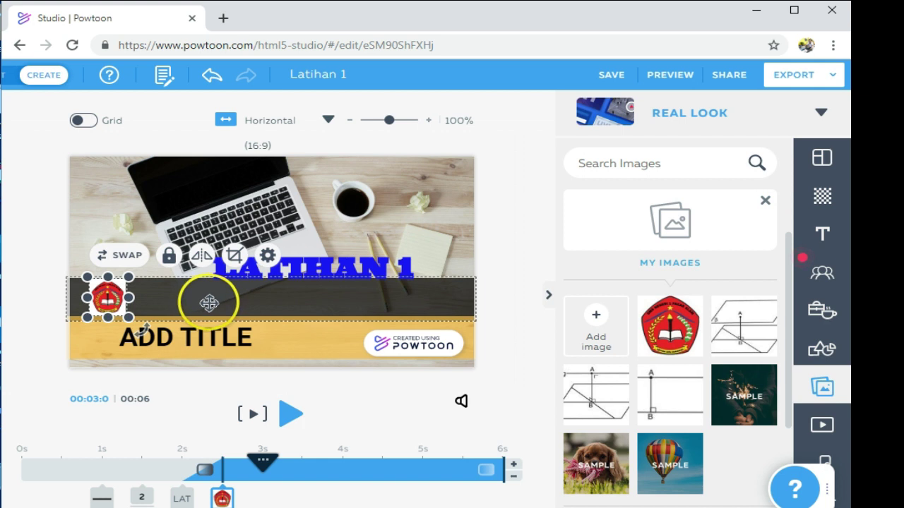
Give the school logo a Slide effect for its entrance
left_click(269, 256)
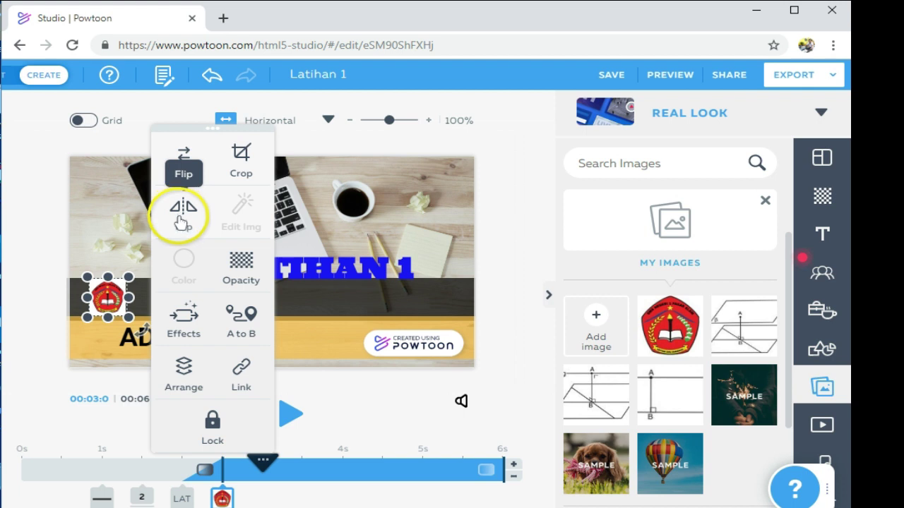
left_click(183, 326)
left_click(284, 235)
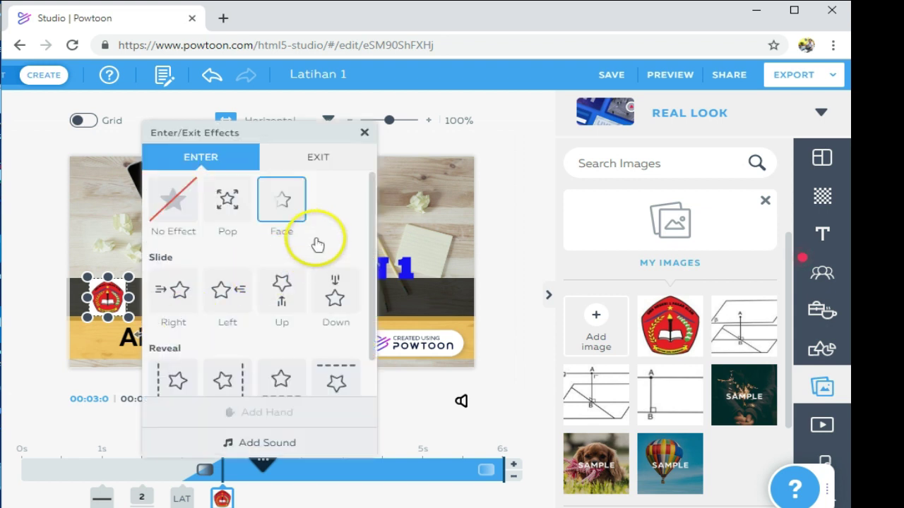
left_click(181, 300)
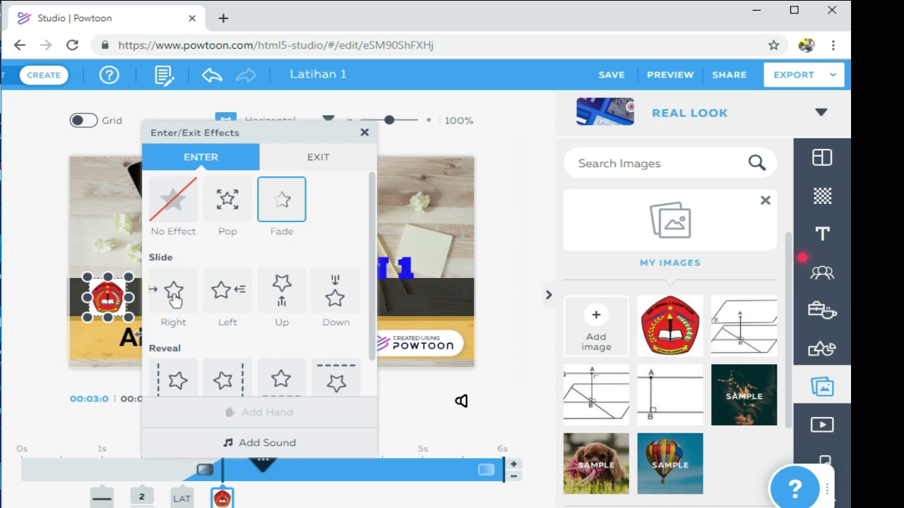
left_click(226, 303)
Replace the ADD TITLE text on the yellow band with Dimensi Tiga and play the slide
left_click(224, 337)
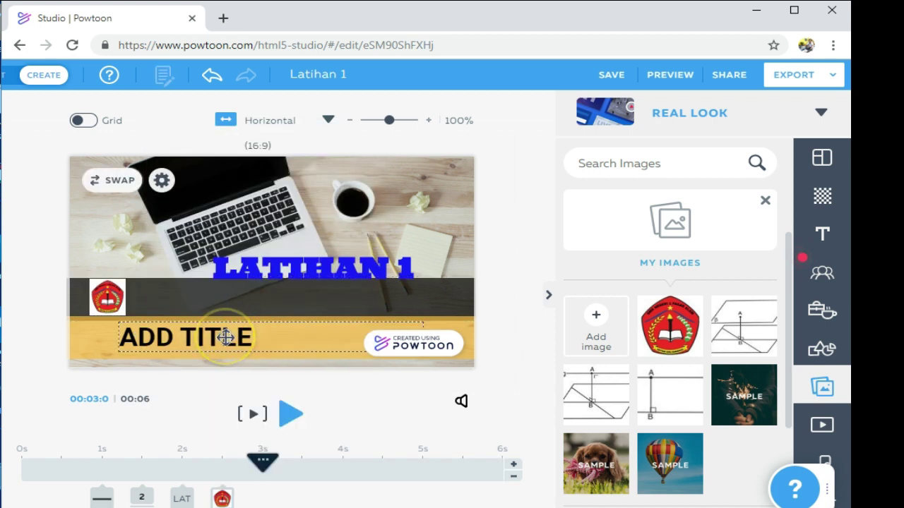
left_click(256, 336)
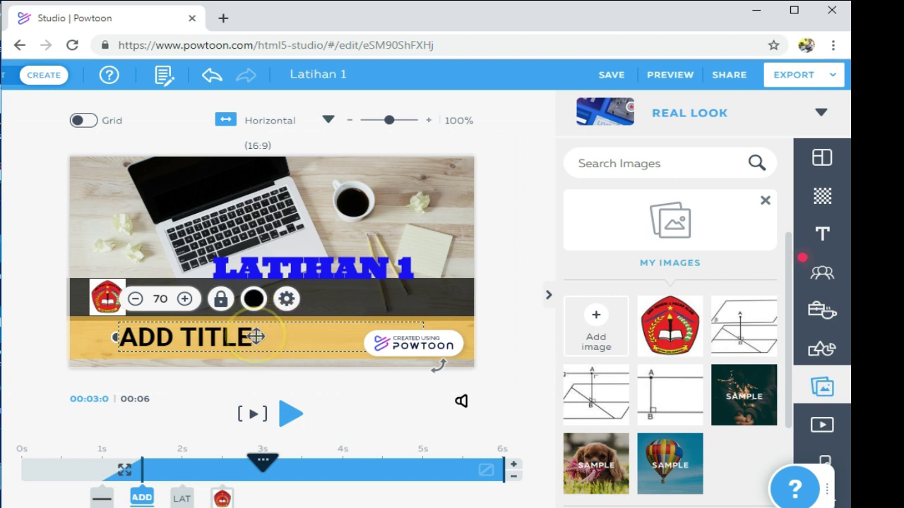
double_click(256, 336)
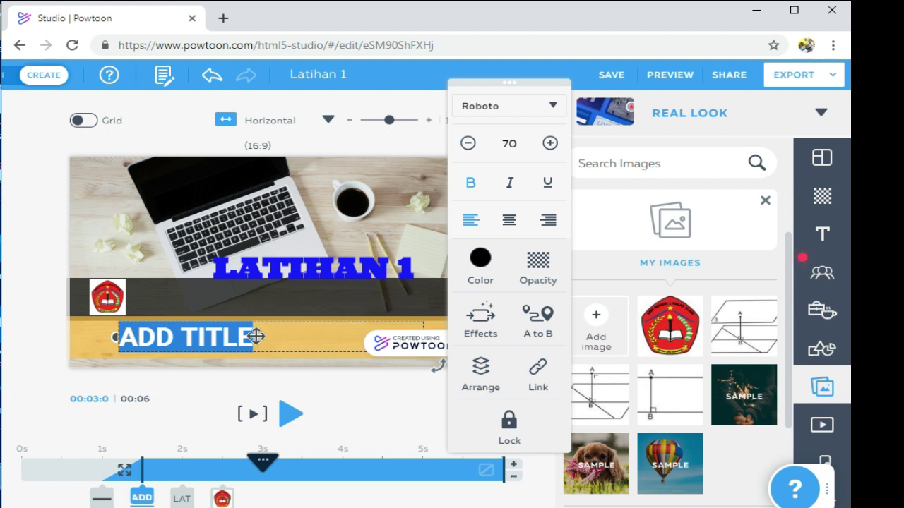
type("Dimensi Tiga")
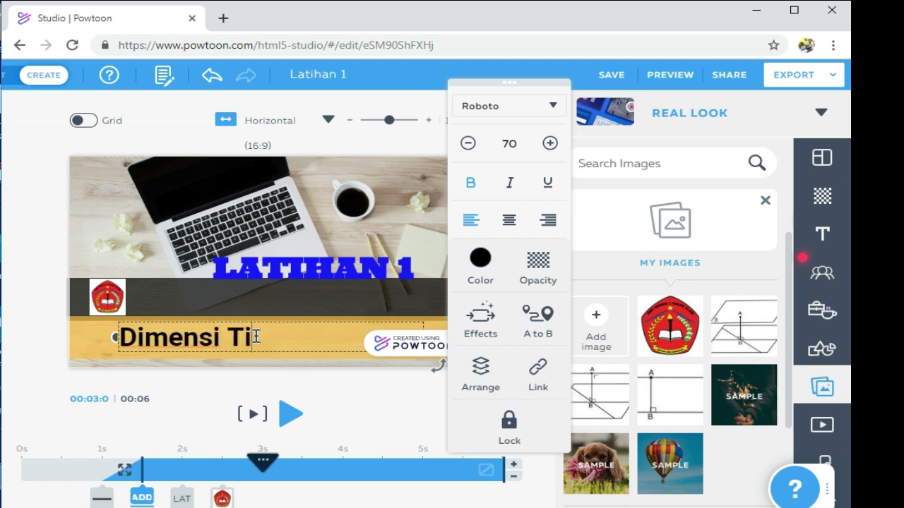
left_click(250, 416)
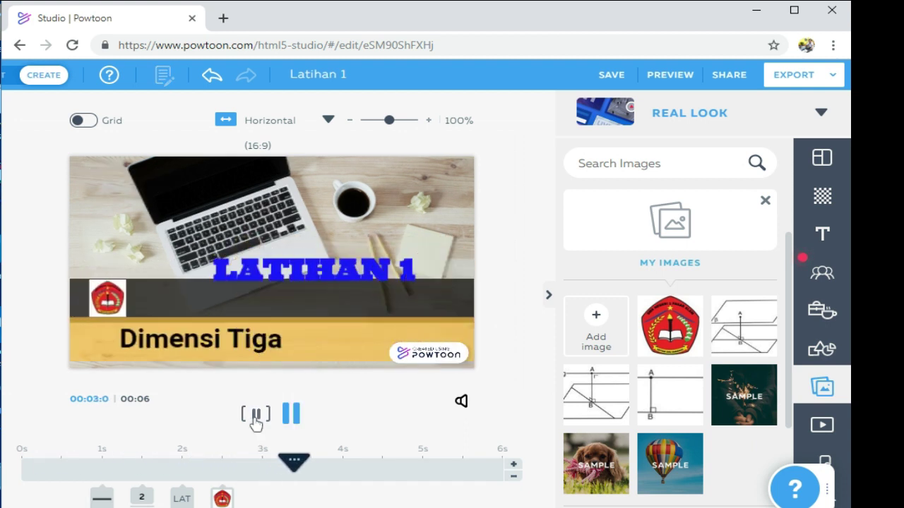
left_click(257, 414)
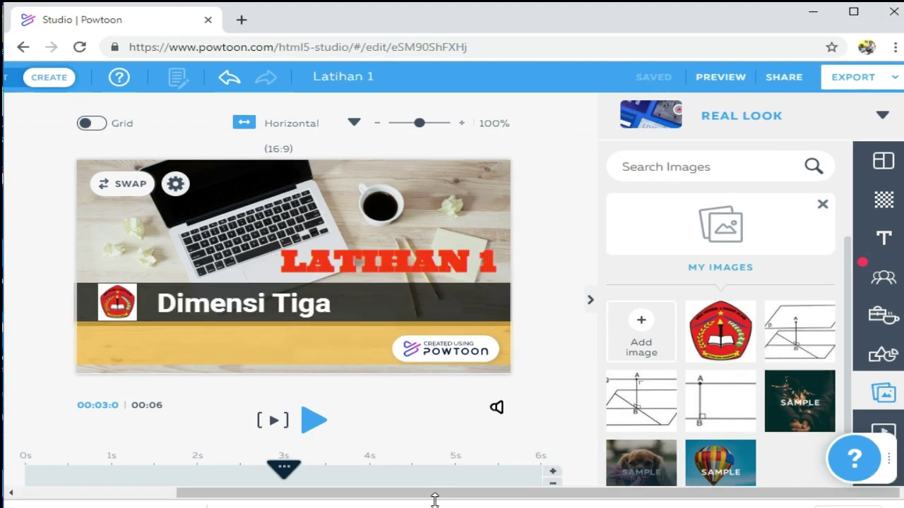
Add a blank second slide after the title slide
left_click(476, 495)
left_click_drag(485, 494, 286, 494)
mouse_move(128, 182)
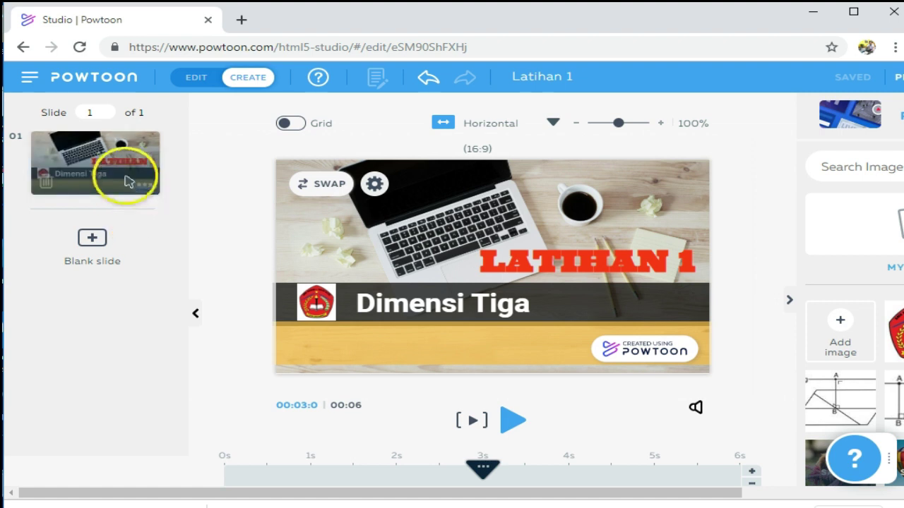
left_click(145, 188)
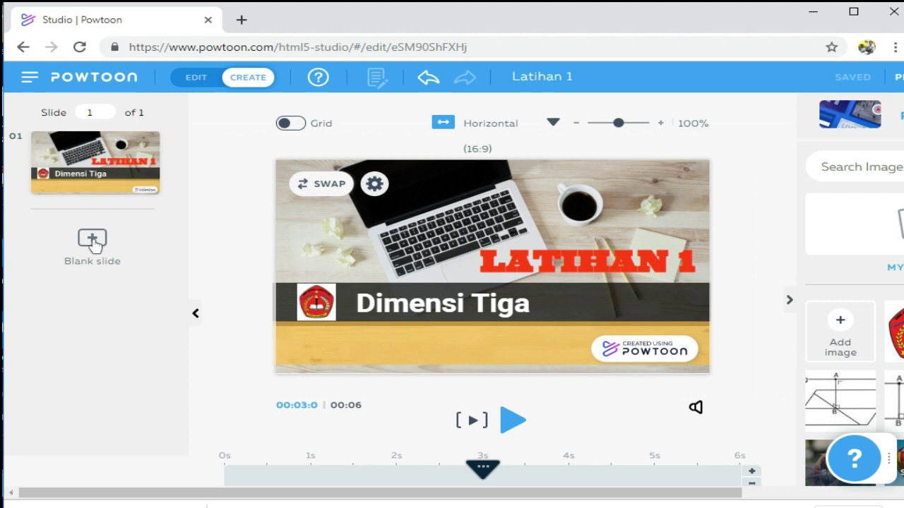
left_click(93, 240)
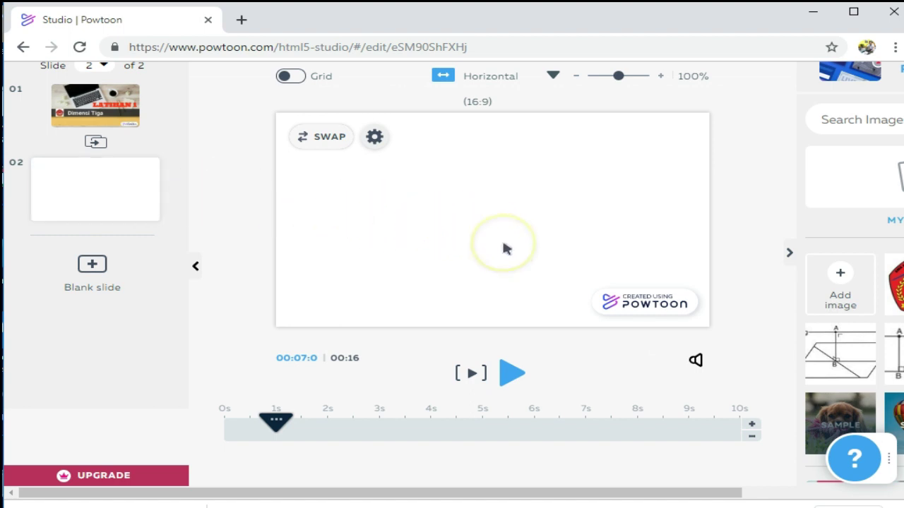
left_click(469, 367)
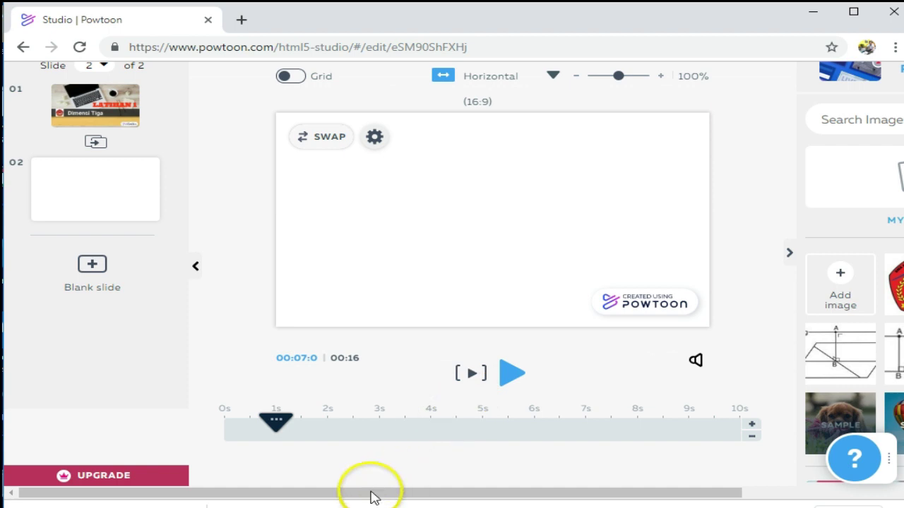
Set the Workspace background with the green, blue and red pens on the blank second slide
left_click_drag(372, 498, 631, 495)
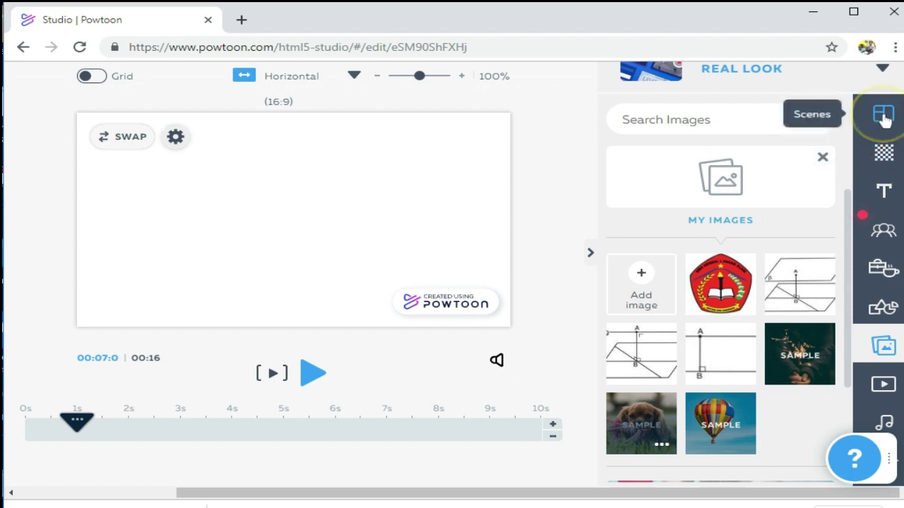
left_click(884, 159)
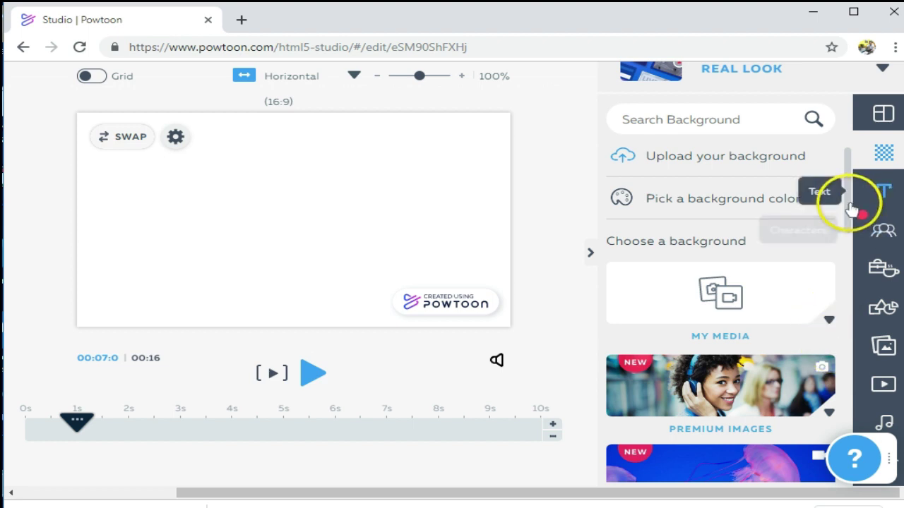
scroll(851, 240, "down", 3)
scroll(856, 276, "down", 2)
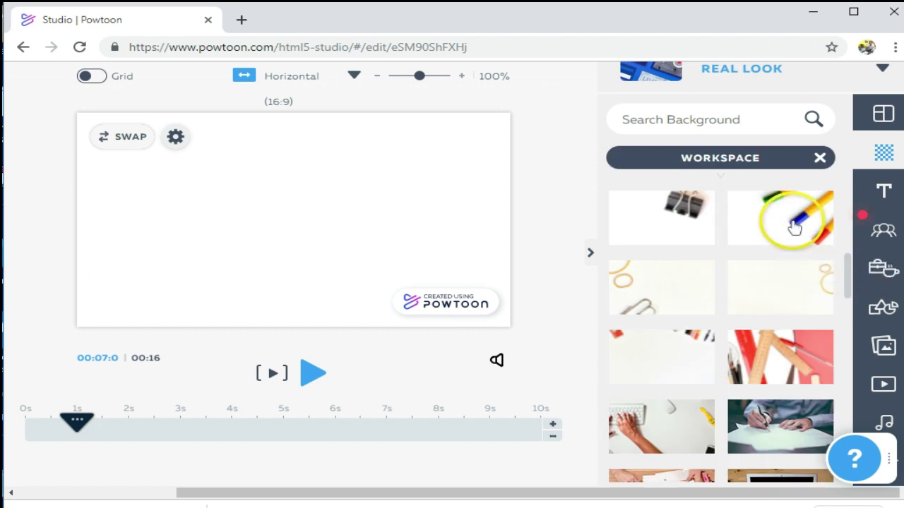
left_click(795, 226)
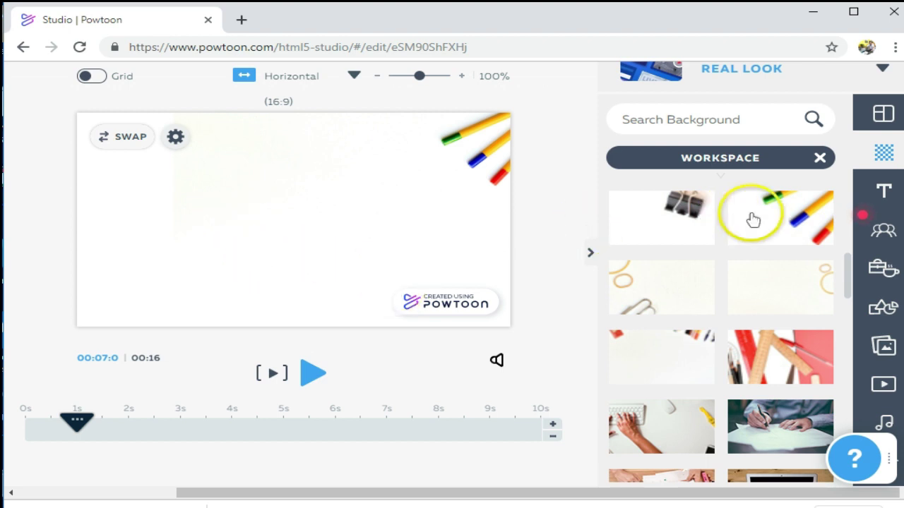
Add a title text to the second slide reading SOAL NOMOR 1
left_click(883, 194)
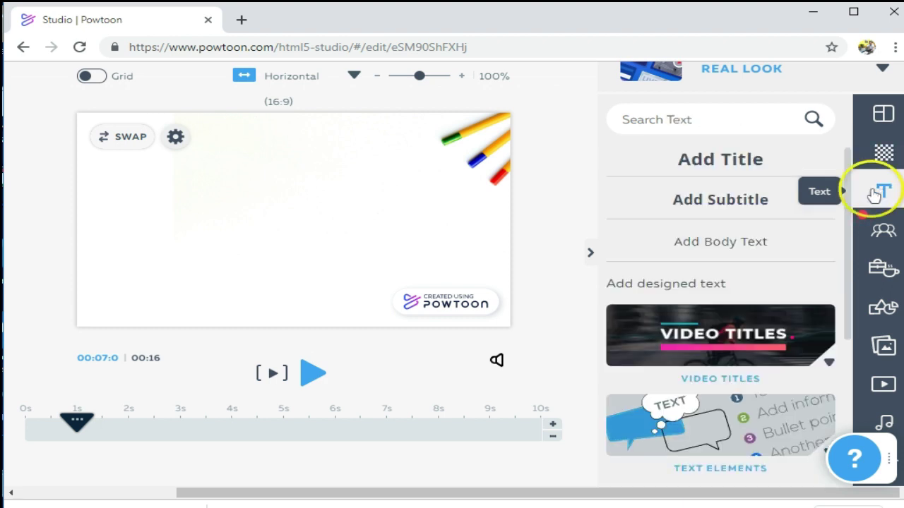
left_click(734, 167)
double_click(374, 208)
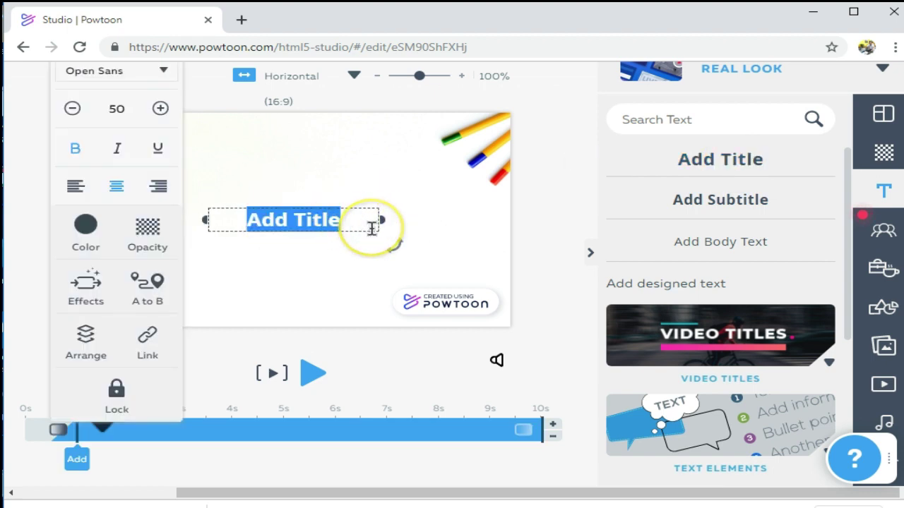
type("SOAL")
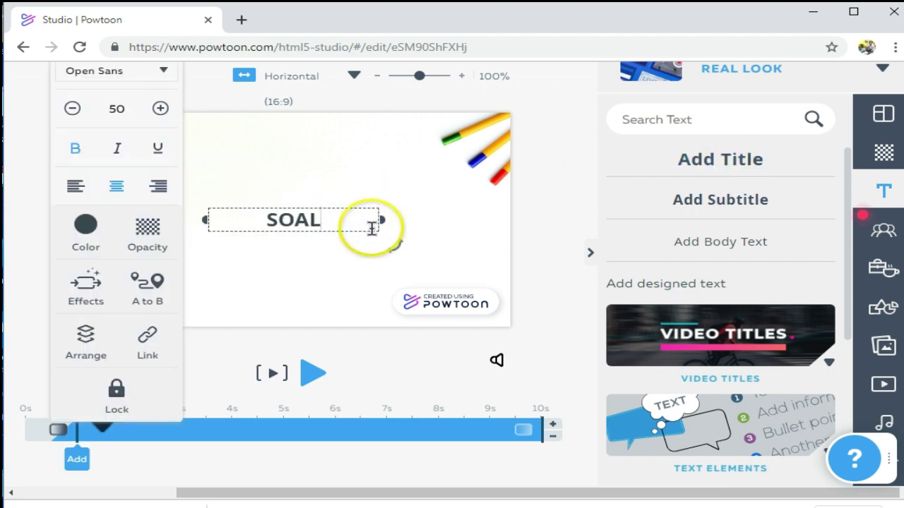
type(" NOMO")
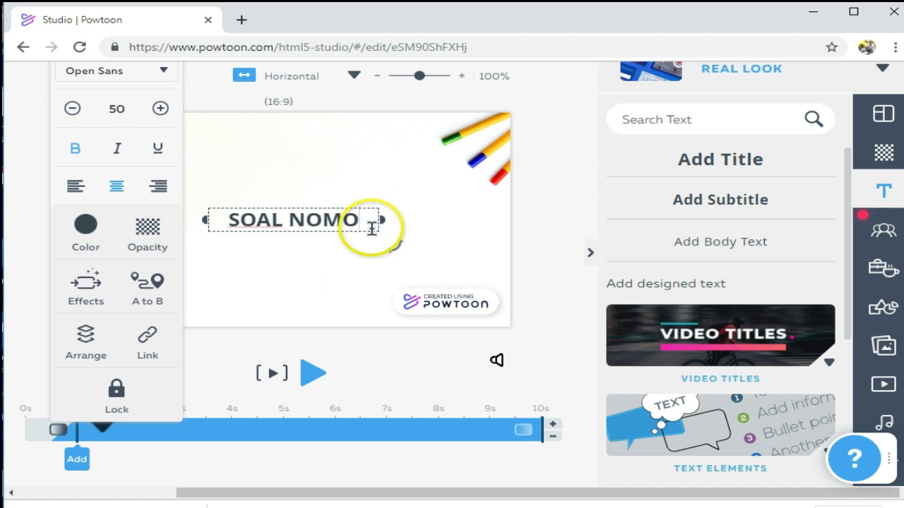
type("R 1")
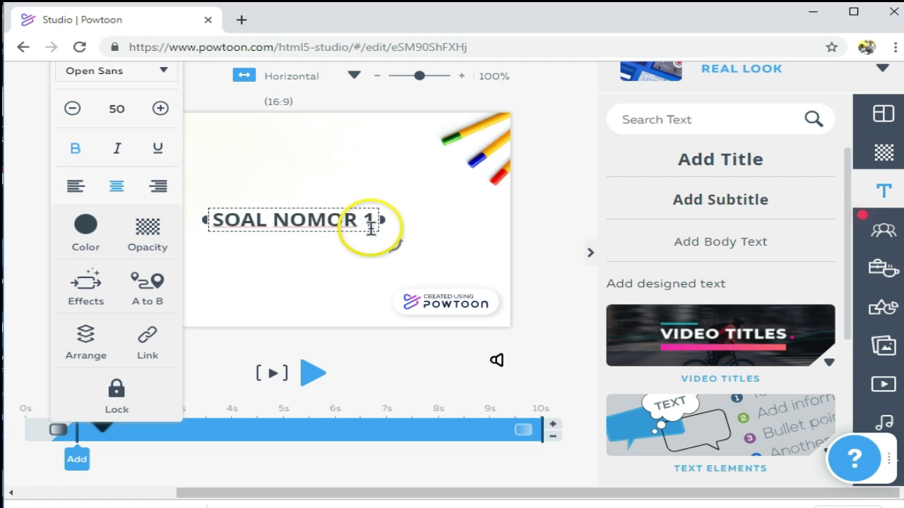
Move the SOAL NOMOR 1 title up near the slide's upper edge and set its font size to 42
left_click_drag(344, 210, 287, 141)
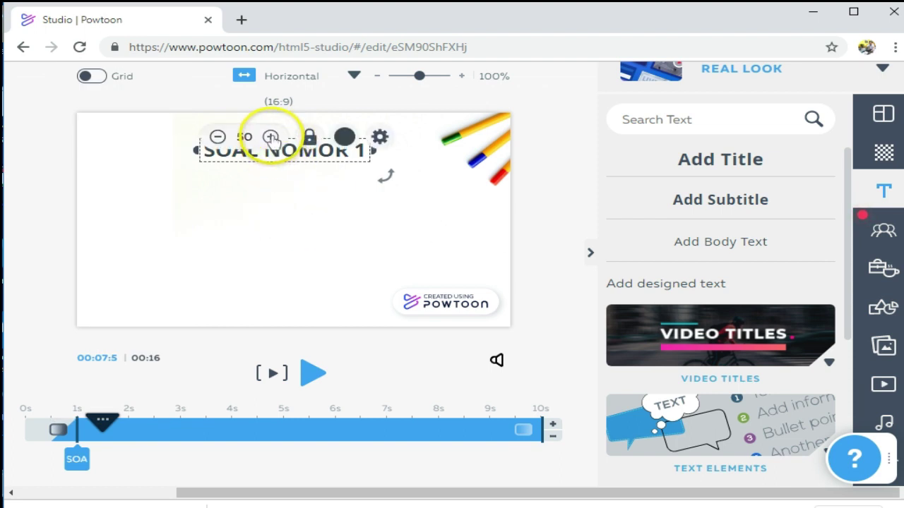
left_click(218, 137)
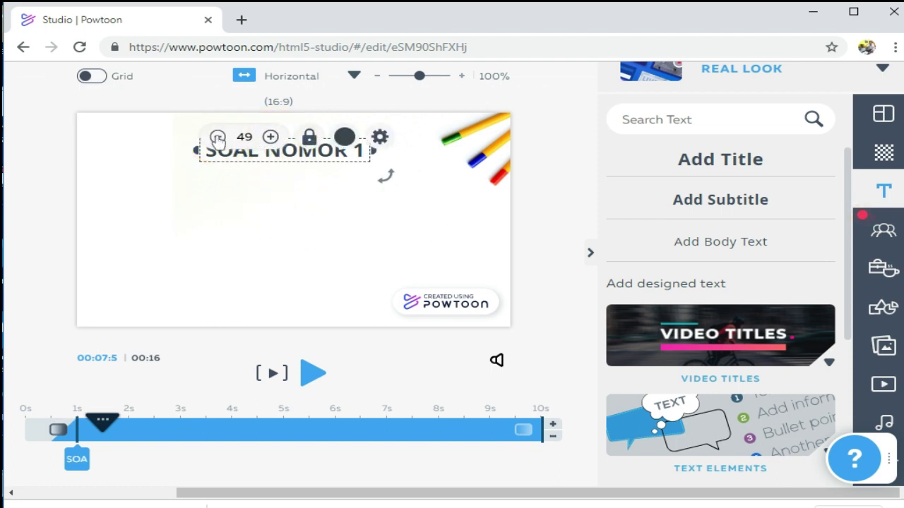
left_click(218, 138)
left_click(217, 137)
left_click(217, 138)
left_click(218, 138)
left_click(218, 137)
left_click(218, 138)
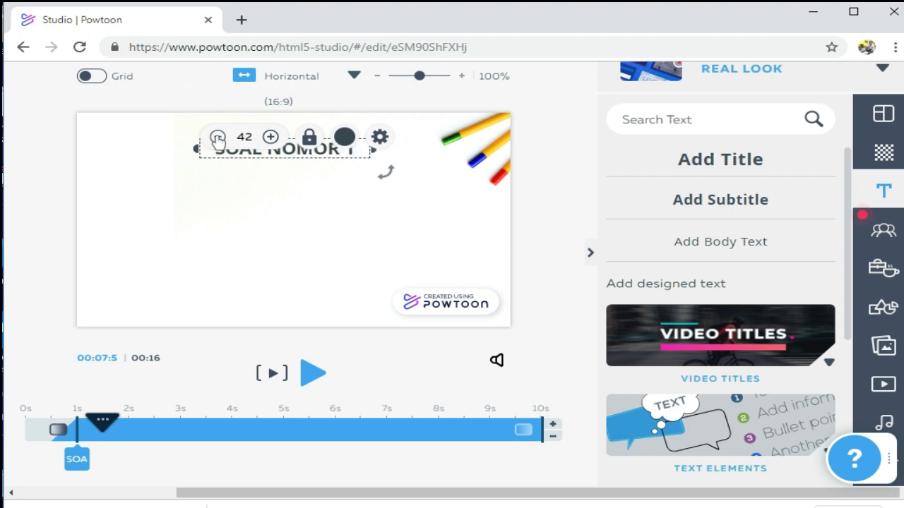
left_click(281, 258)
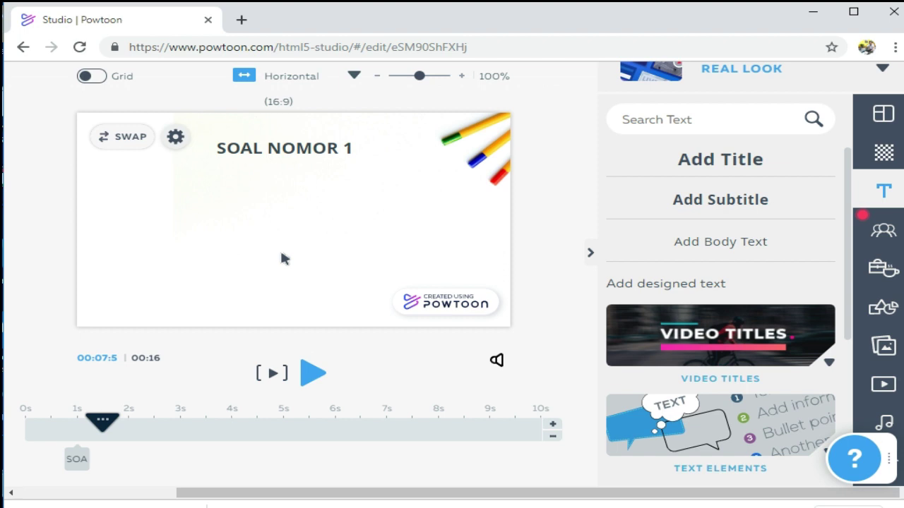
Switch to File Explorer and open the Word document BAB 7. Dimensi Tiga from the Materi Mat SMA folder in Documents
left_click(238, 387)
key("alt+Tab")
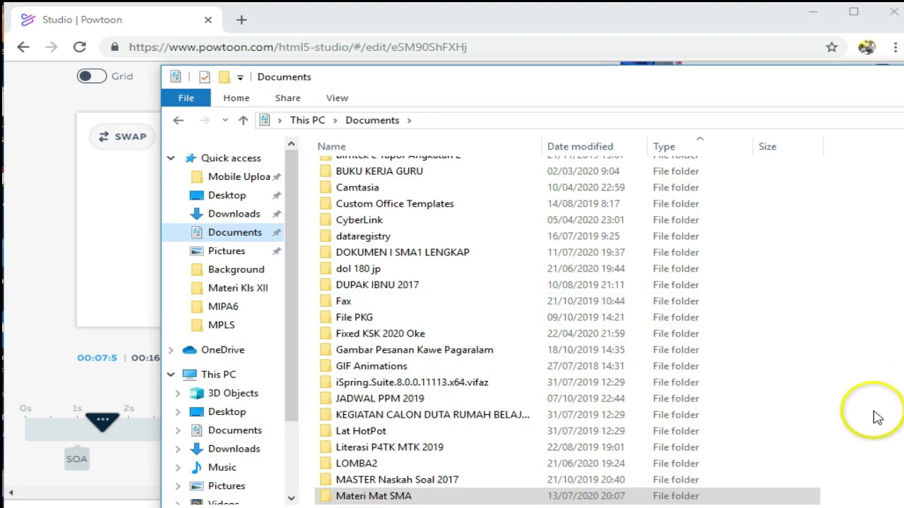
left_click(373, 498)
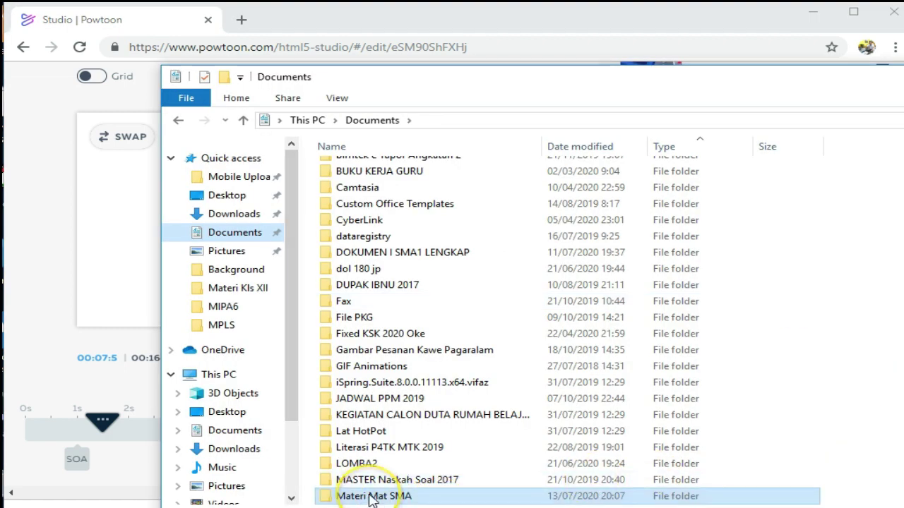
double_click(372, 498)
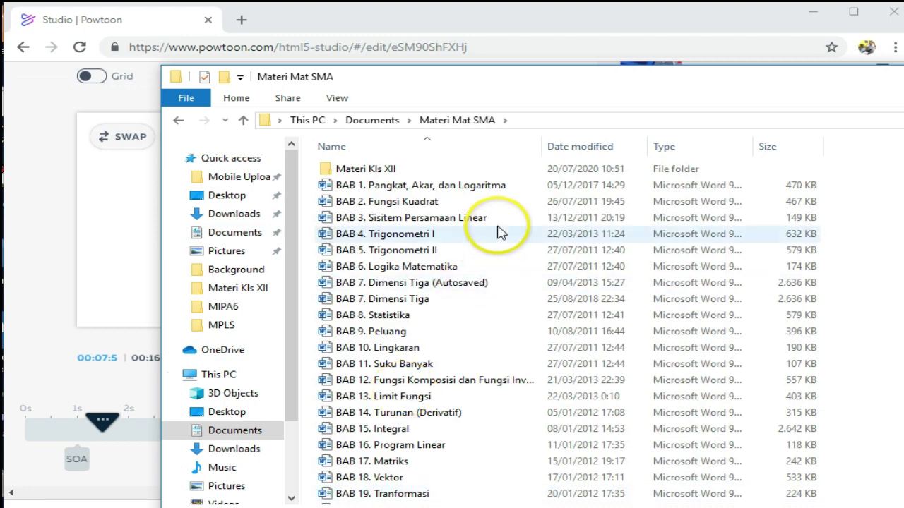
double_click(408, 302)
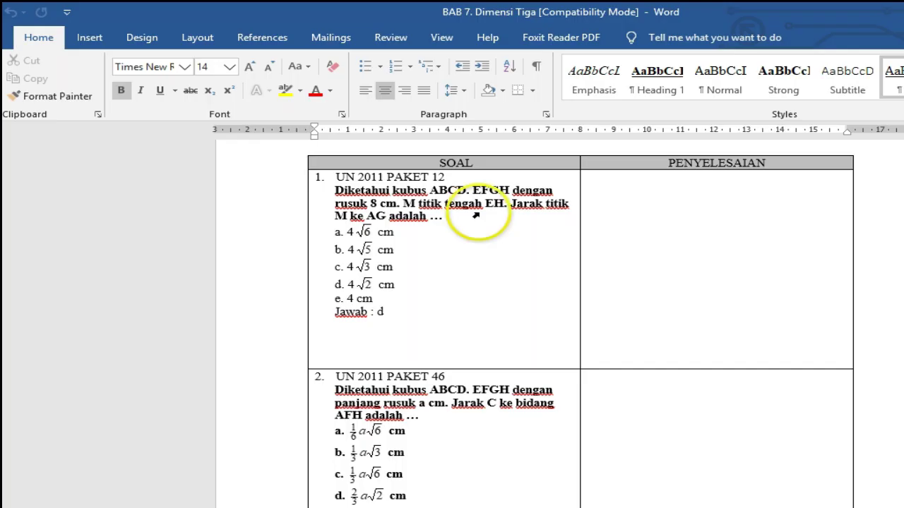
Copy the bold text of question 1, from Diketahui kubus to adalah …, and switch back to Powtoon
left_click_drag(335, 191, 446, 215)
left_click(35, 80)
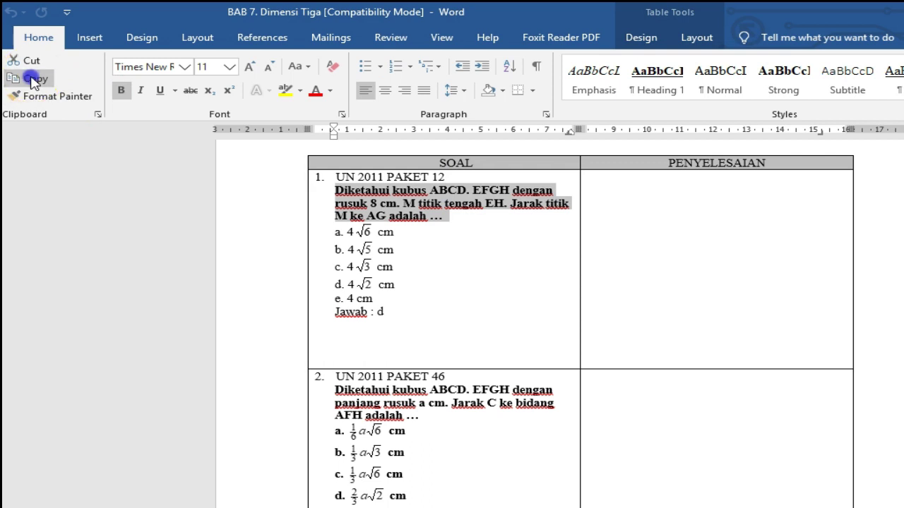
key("alt+Tab")
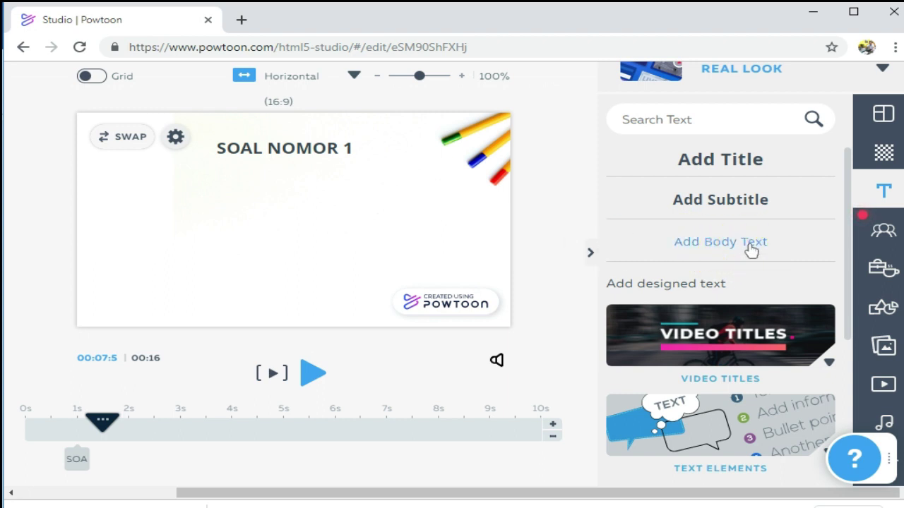
Add a subtitle text to the slide, paste the copied question into it and delete the placeholder wording before the question
left_click(752, 200)
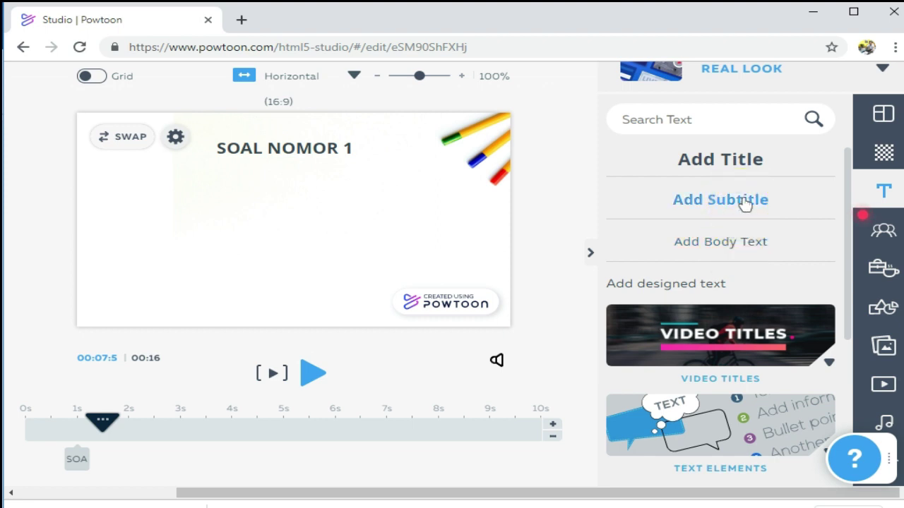
left_click(745, 203)
double_click(335, 212)
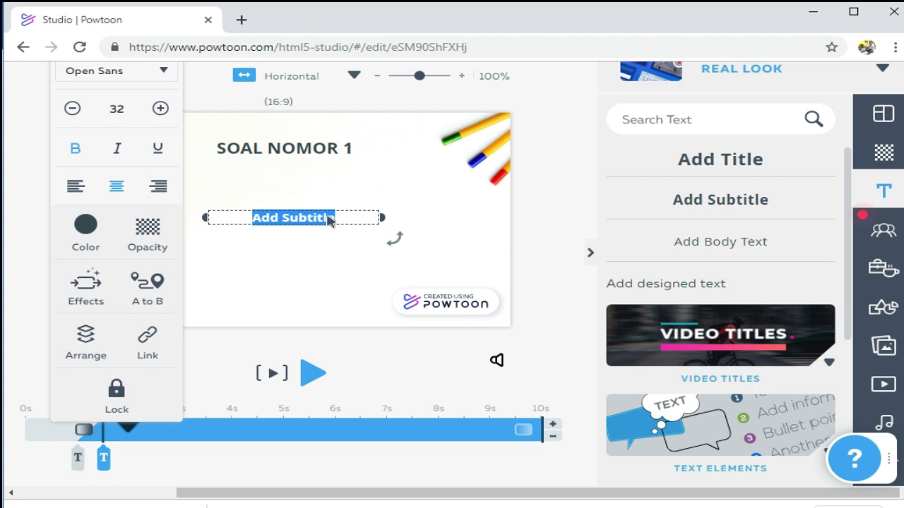
left_click(328, 217)
key("ctrl+v")
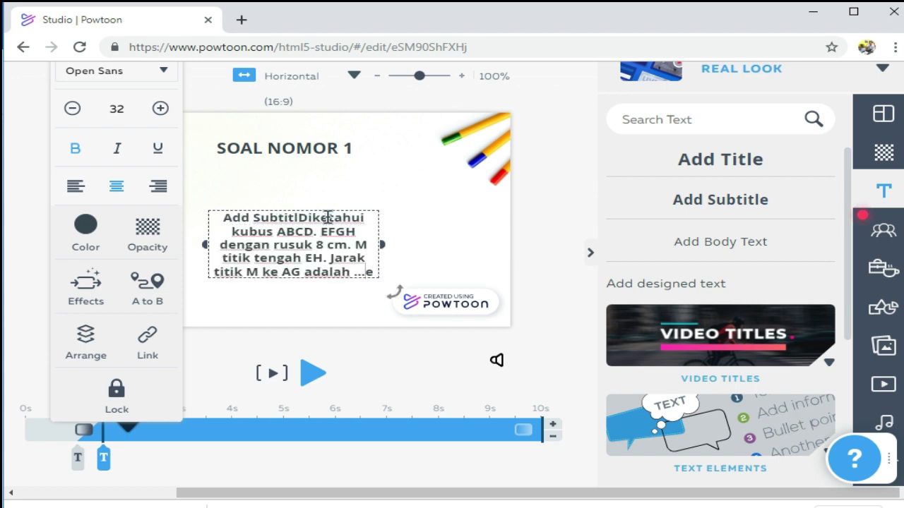
key("BackSpace")
key("BackSpace")
key("BackSpace")
key("BackSpace")
key("BackSpace")
key("BackSpace")
key("BackSpace")
key("BackSpace")
key("BackSpace")
key("BackSpace")
key("BackSpace")
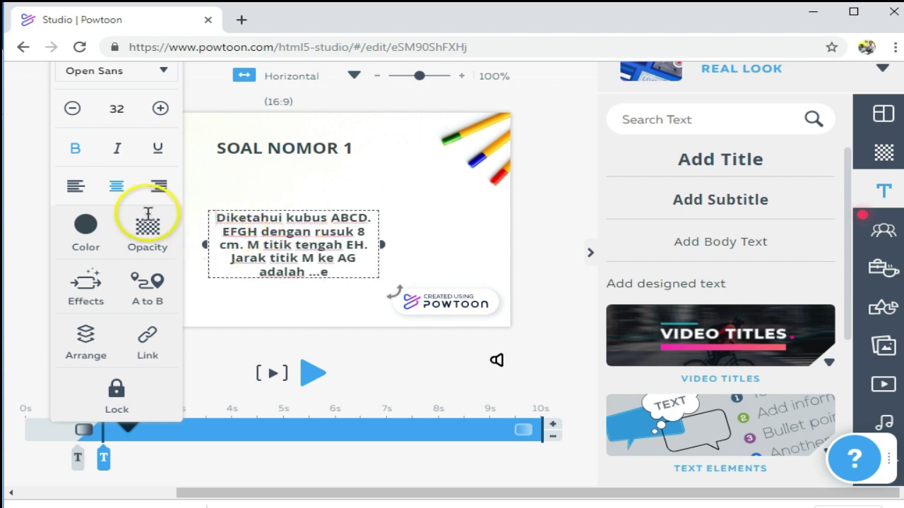
Left-align the question text and widen its box across most of the slide, placed directly under the SOAL NOMOR 1 title
left_click(75, 188)
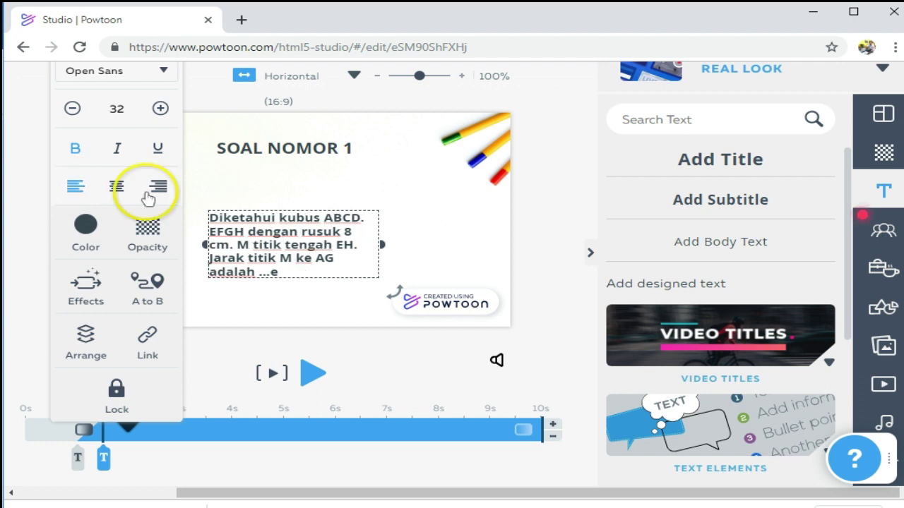
left_click_drag(382, 245, 498, 252)
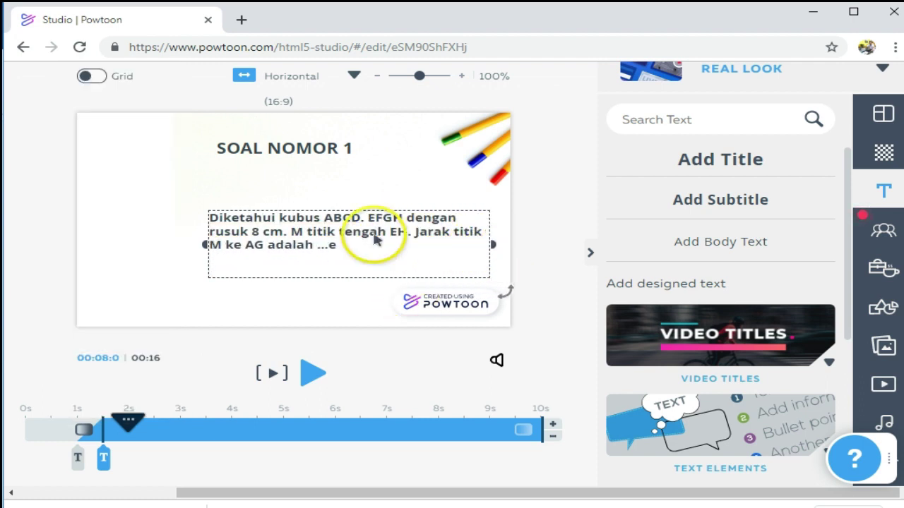
left_click_drag(203, 231, 108, 233)
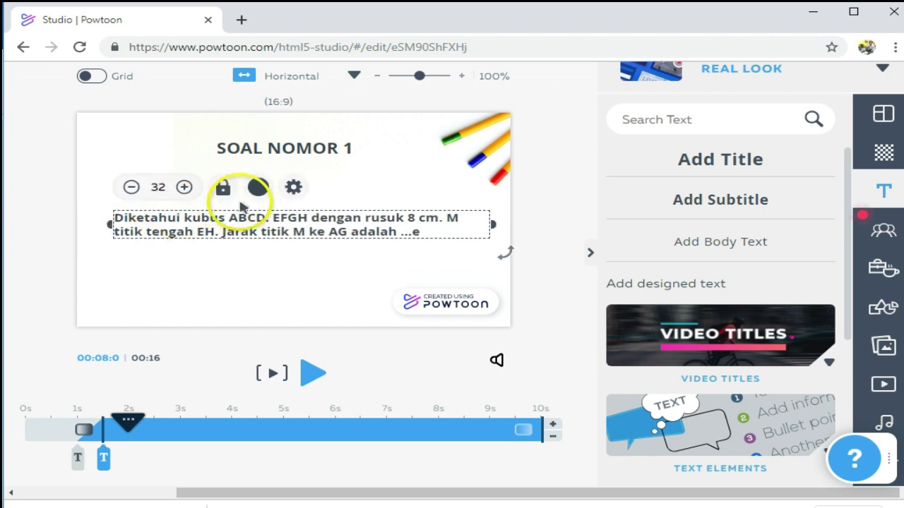
left_click_drag(266, 211, 261, 175)
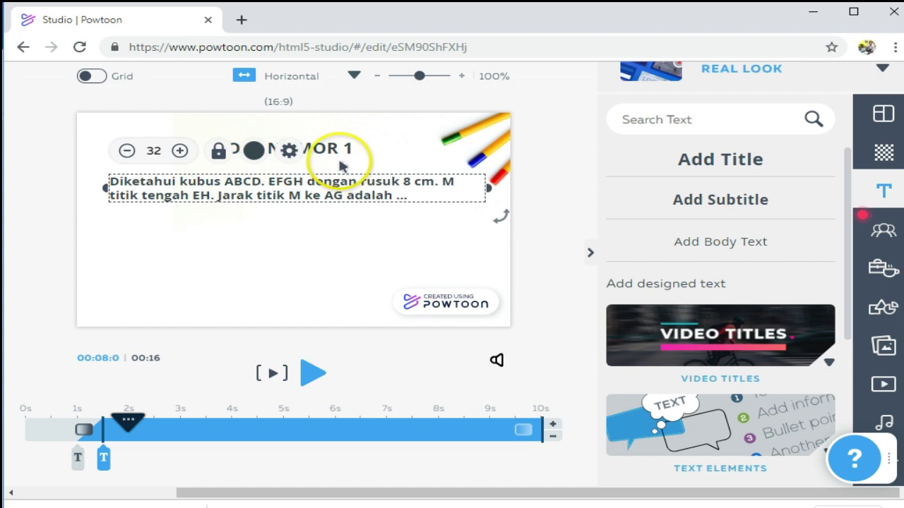
Increase the question text's font size to 40
left_click(180, 151)
left_click(180, 152)
left_click(180, 151)
left_click(180, 151)
left_click(180, 151)
left_click(180, 151)
key("ctrl+z")
left_click(180, 151)
left_click(180, 152)
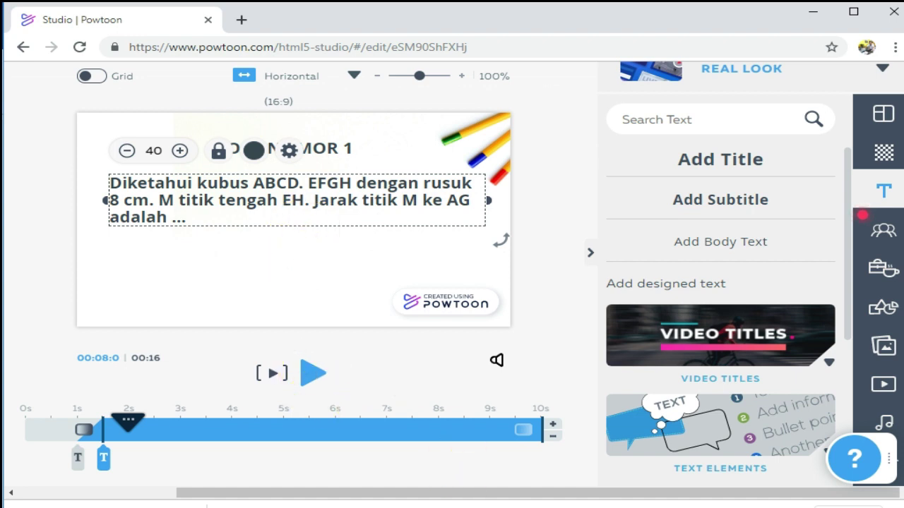
Switch to the Word document, copy answer options a to e of question 1, and return to Powtoon
key("alt+Tab")
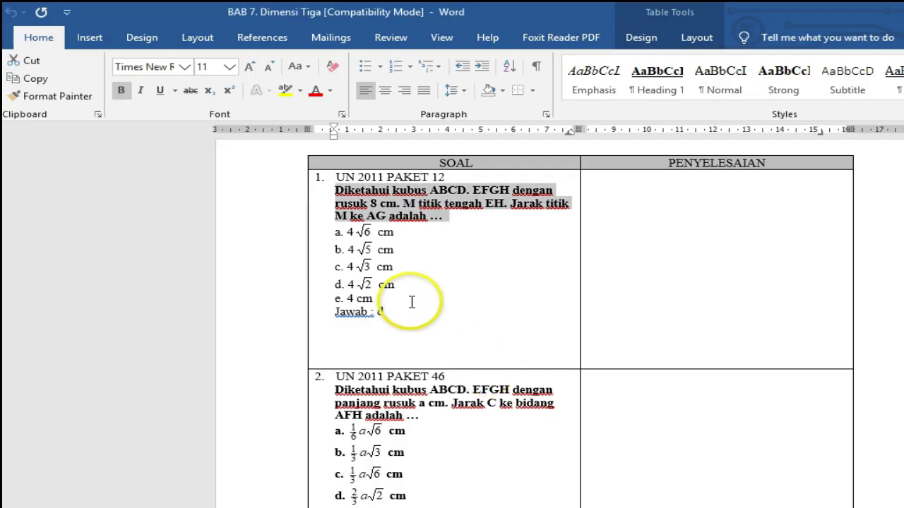
left_click_drag(376, 297, 338, 236)
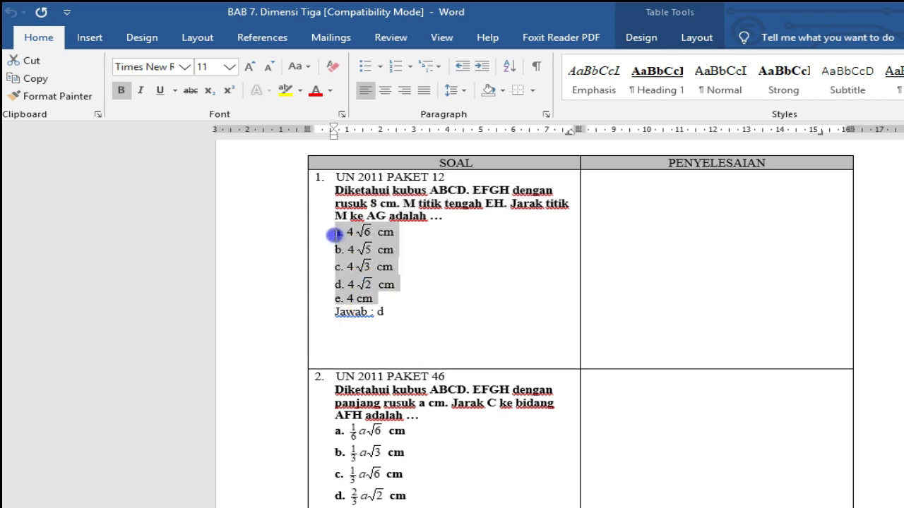
left_click(35, 78)
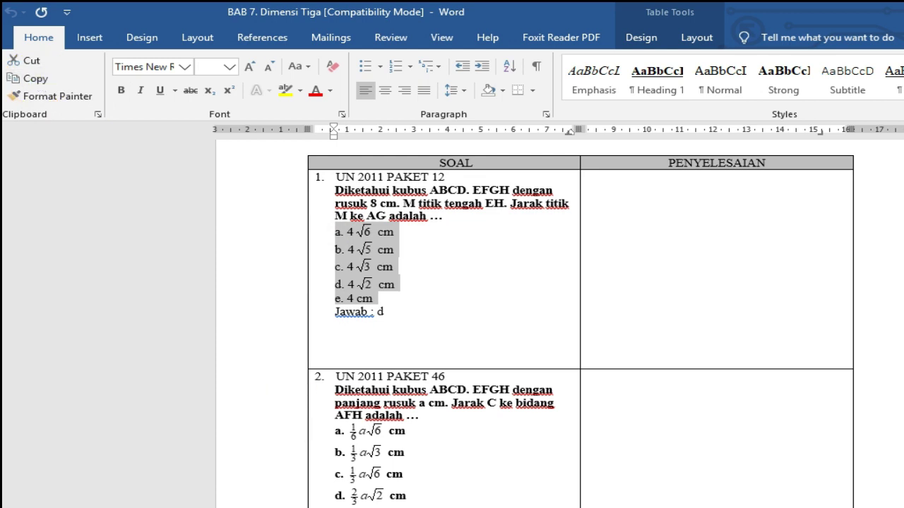
left_click(363, 487)
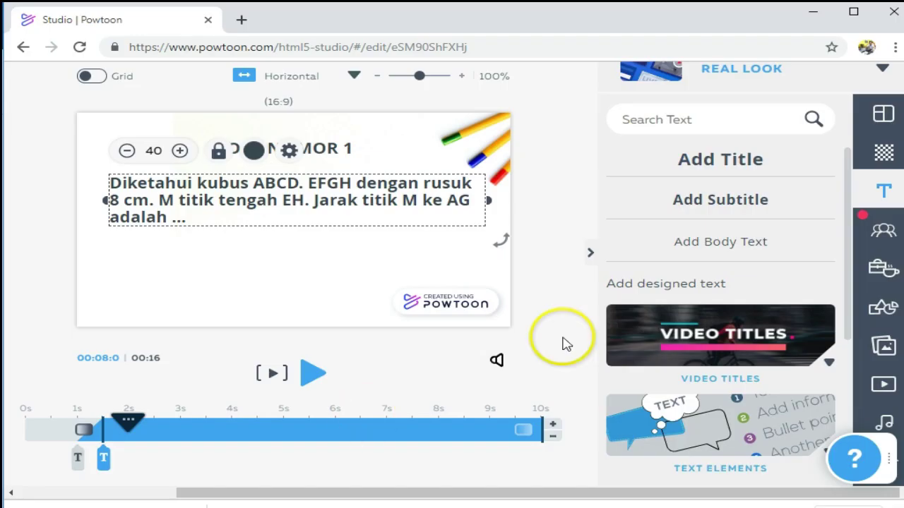
Add another subtitle text containing the pasted answer options and move it below the question
left_click(749, 204)
double_click(311, 217)
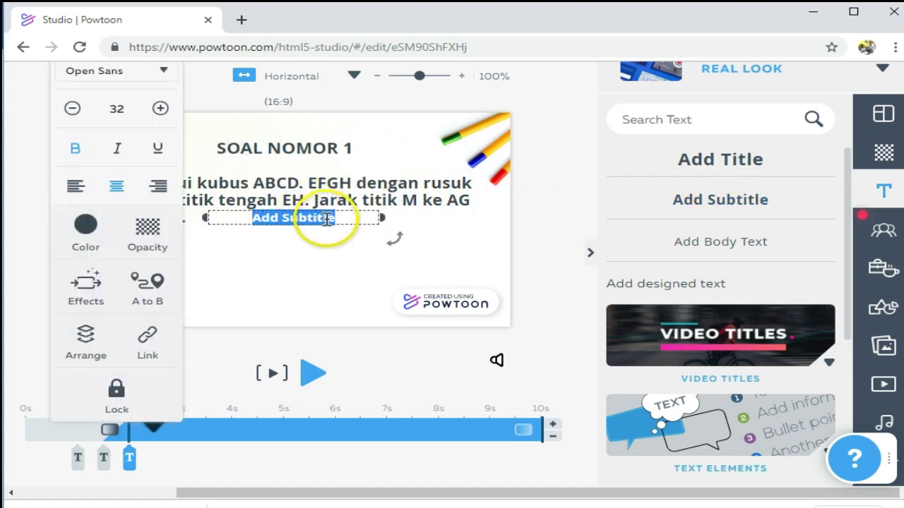
key("ctrl+v")
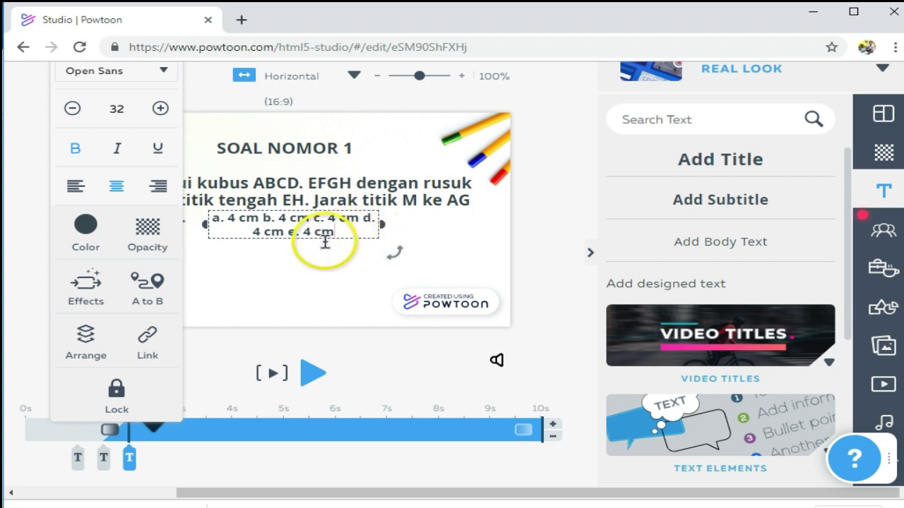
left_click_drag(326, 242, 326, 289)
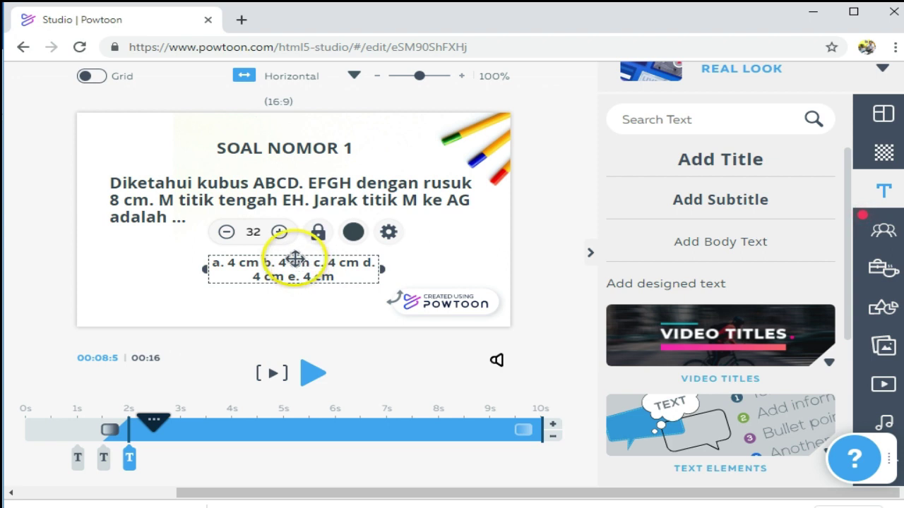
Move the answer options up closer to the question and break them so that options a to e each start on their own line
left_click_drag(295, 260, 293, 240)
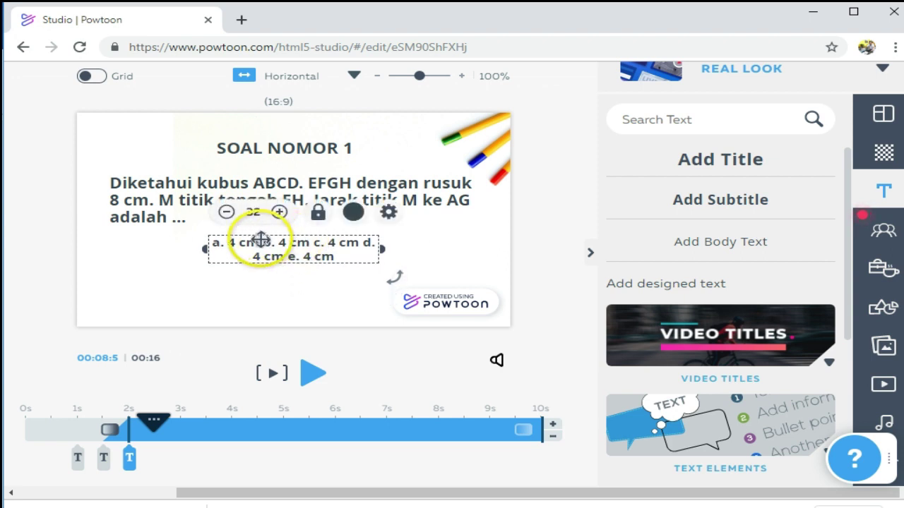
double_click(264, 242)
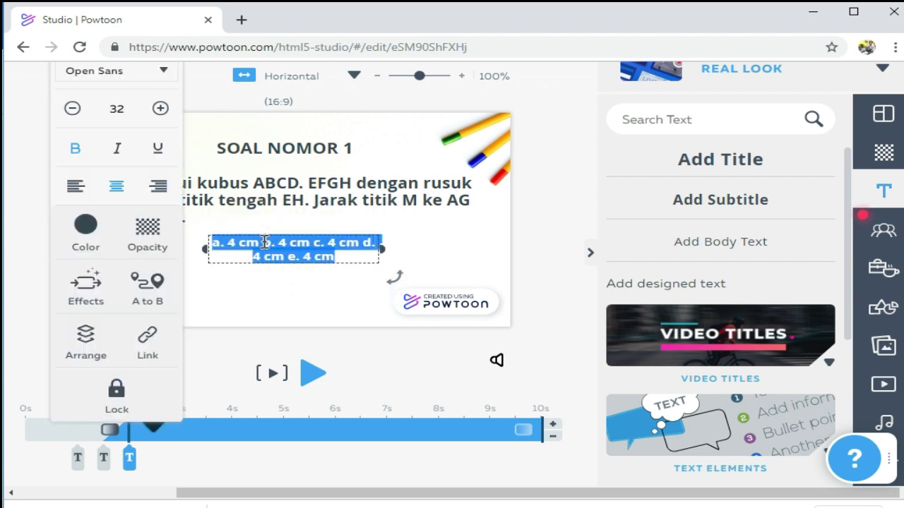
left_click(264, 242)
key("Return")
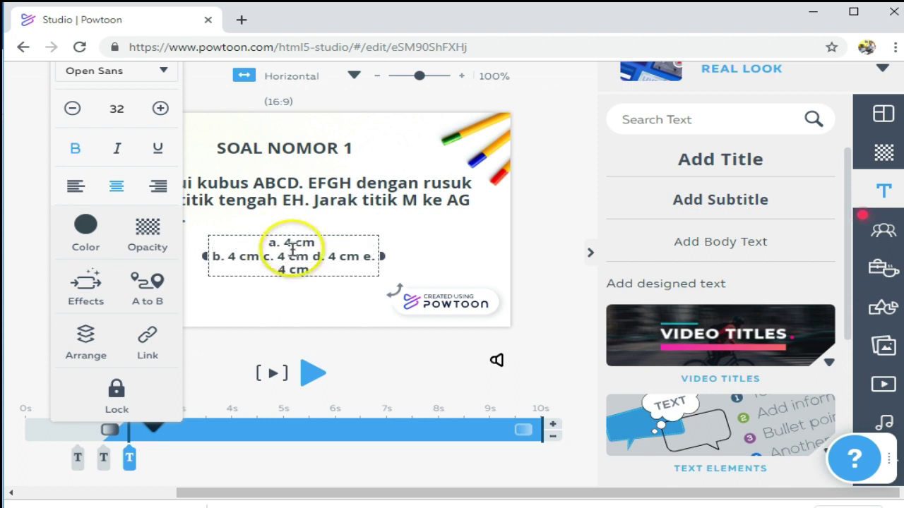
left_click(267, 257)
key("Return")
left_click(271, 269)
key("Return")
left_click(292, 284)
key("Return")
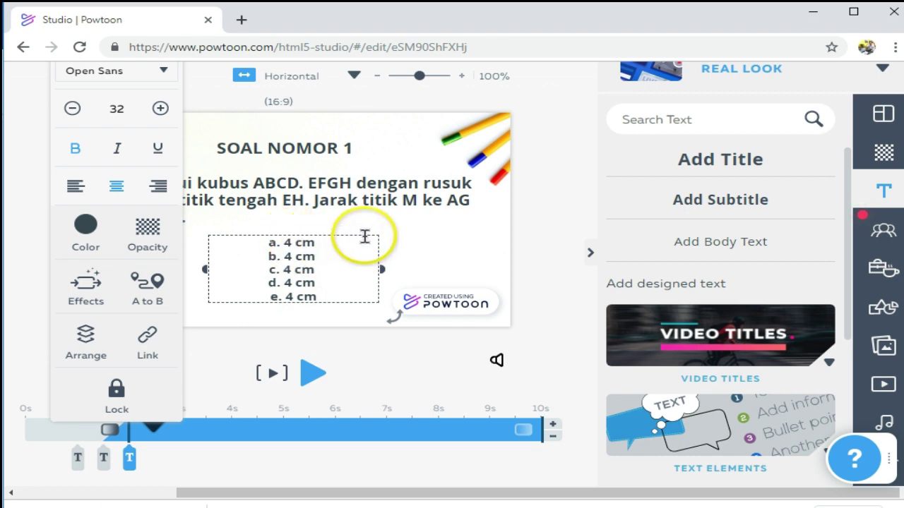
Shift the answer options box toward the slide's left side beneath the question and left-align its text
left_click_drag(364, 236, 277, 233)
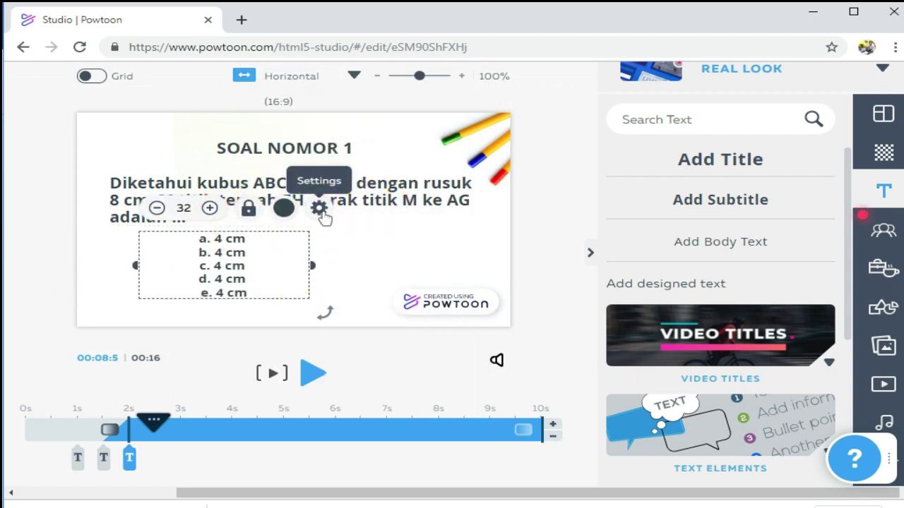
left_click(319, 209)
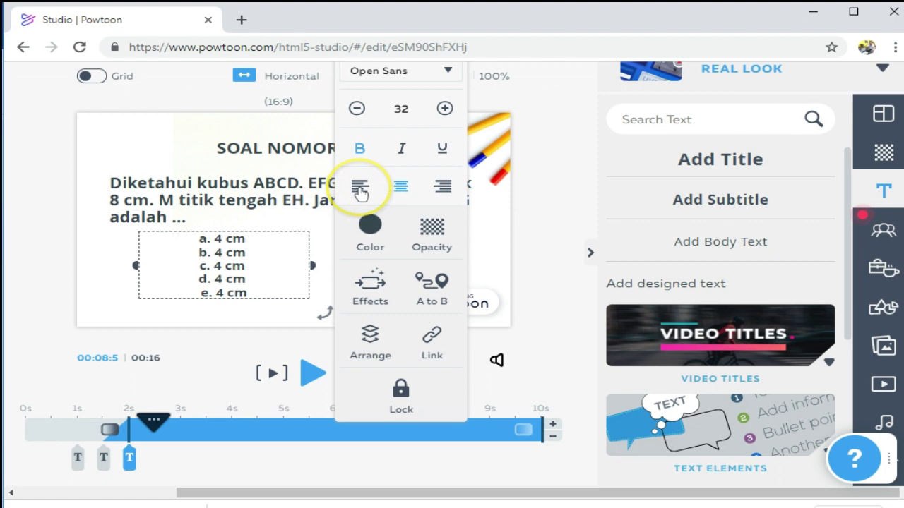
left_click(360, 187)
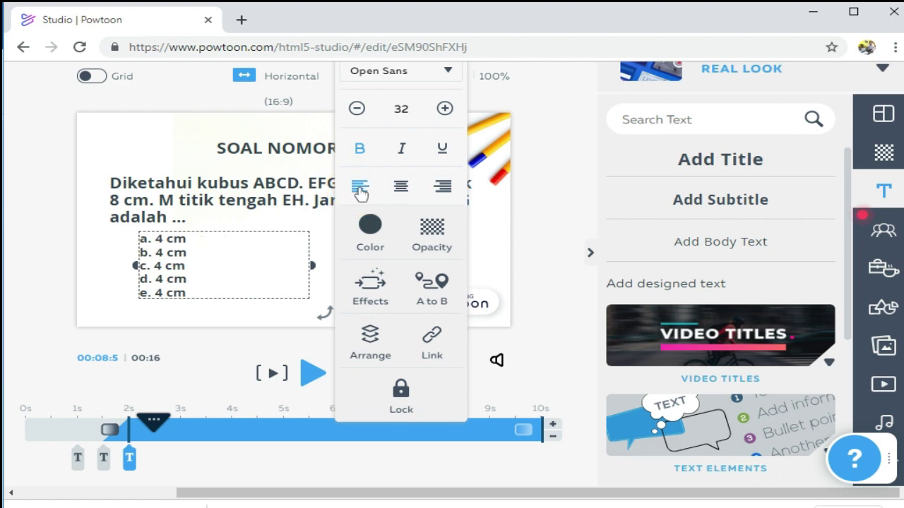
Increase the answer options' font size to 40 and nudge the box slightly left and up
left_click(445, 110)
left_click(445, 110)
left_click(444, 109)
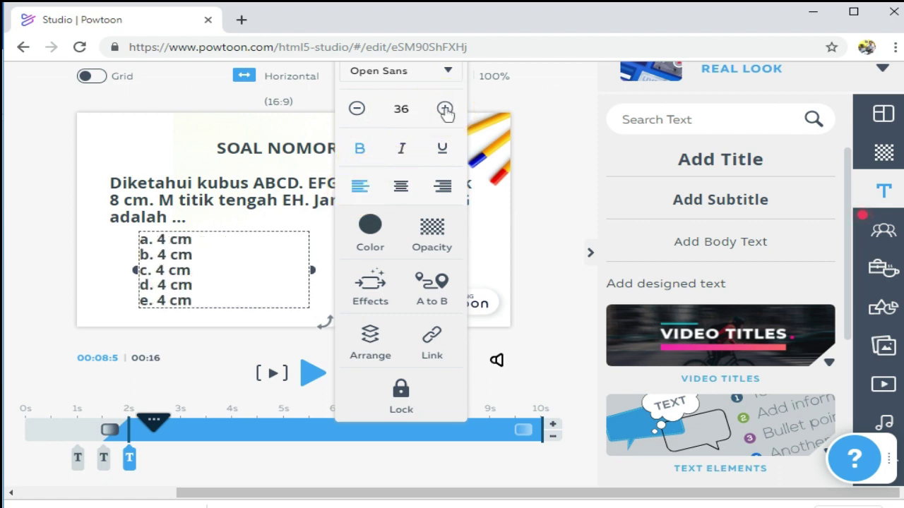
left_click(445, 109)
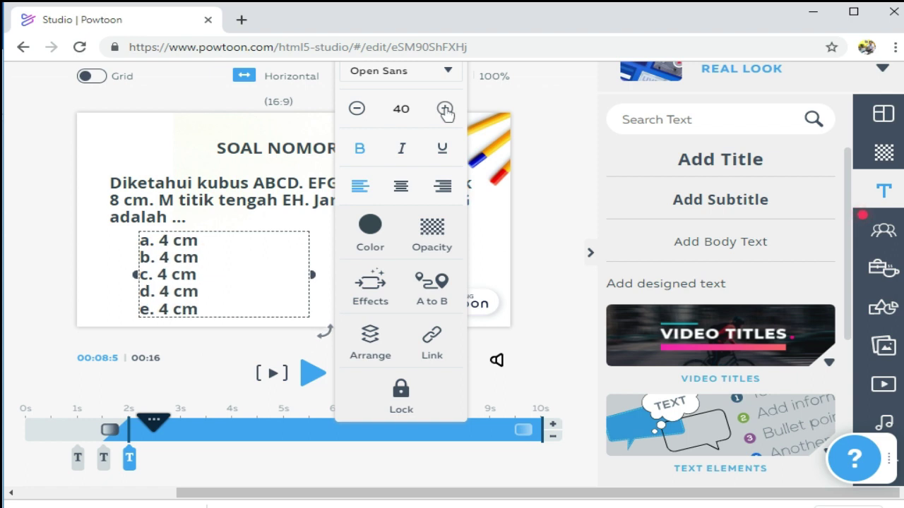
left_click(262, 233)
left_click_drag(262, 232, 253, 232)
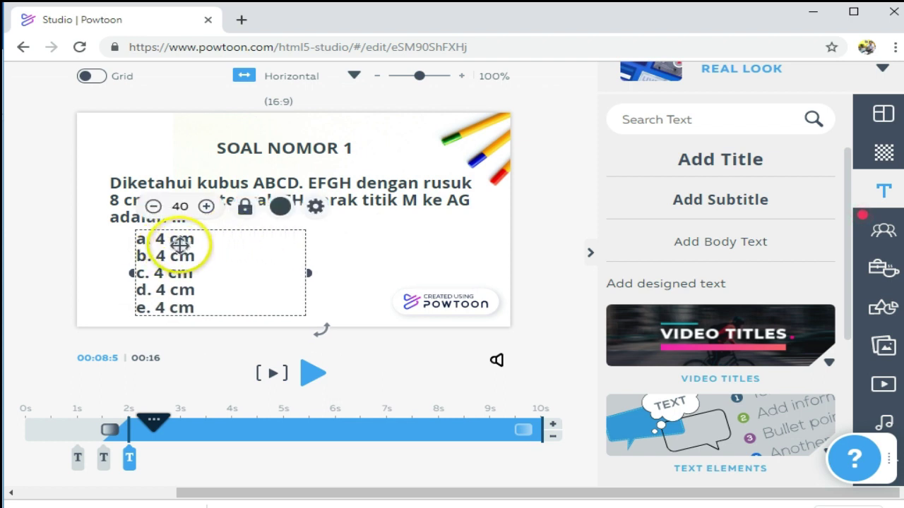
Edit answer options a to e to read 4 akar 2 cm, 4 akar 3 cm, 4 akar 5 cm, 4 akar 6 cm and 4 akar 7 cm
double_click(175, 242)
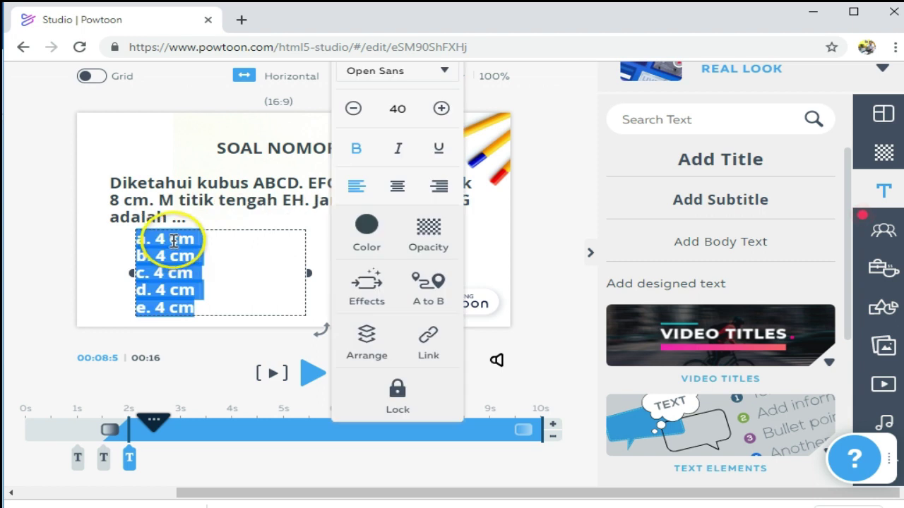
left_click(172, 241)
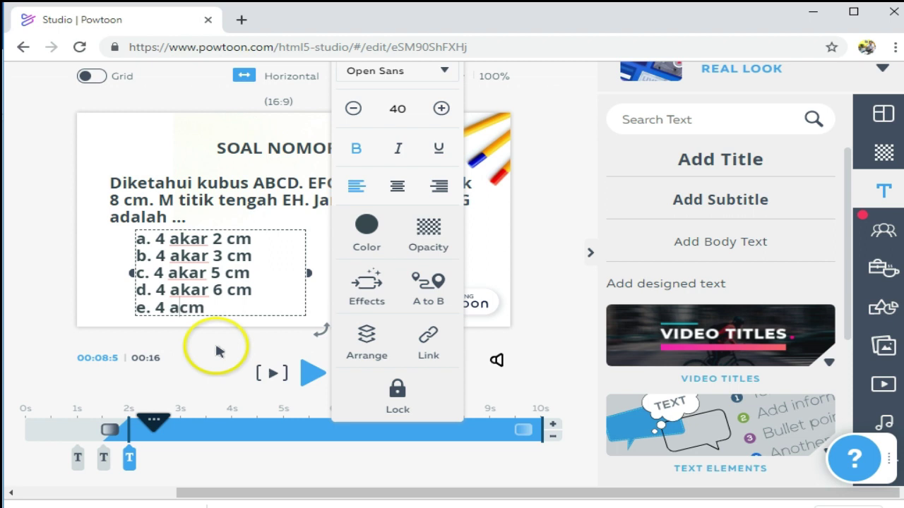
type("kar ")
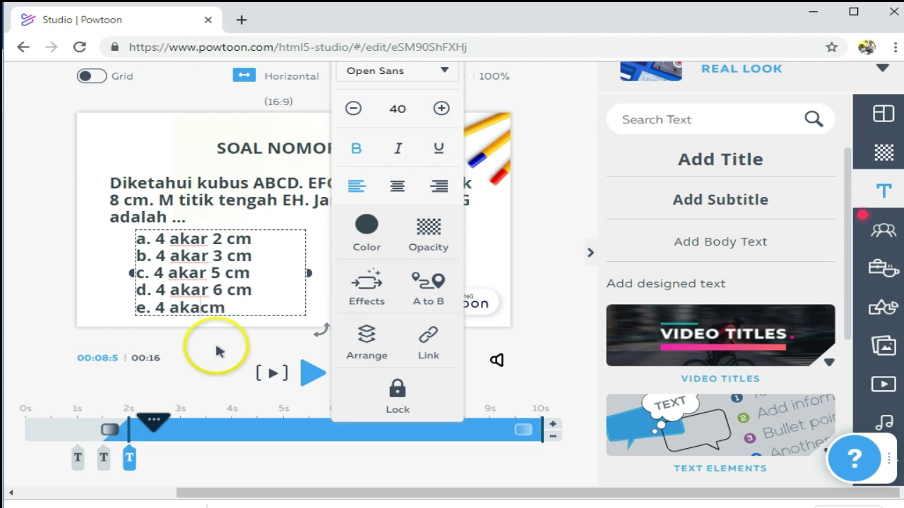
type("7")
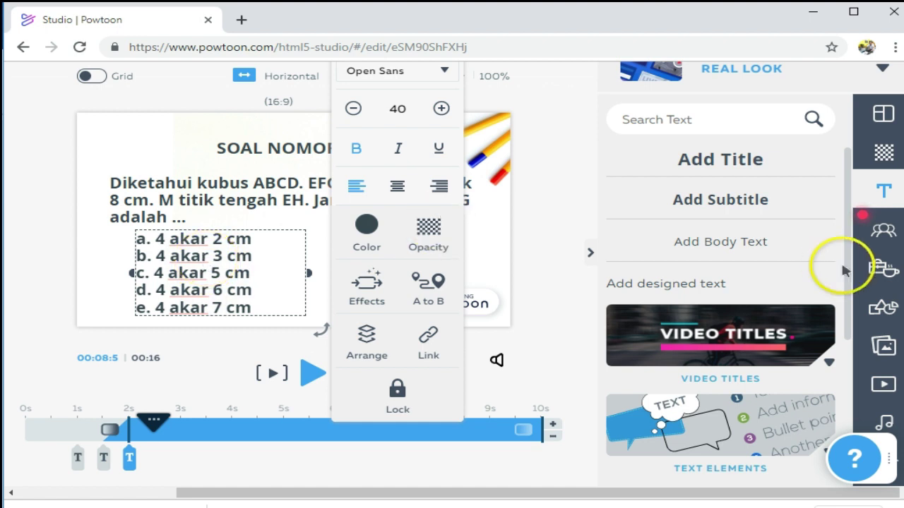
left_click(884, 350)
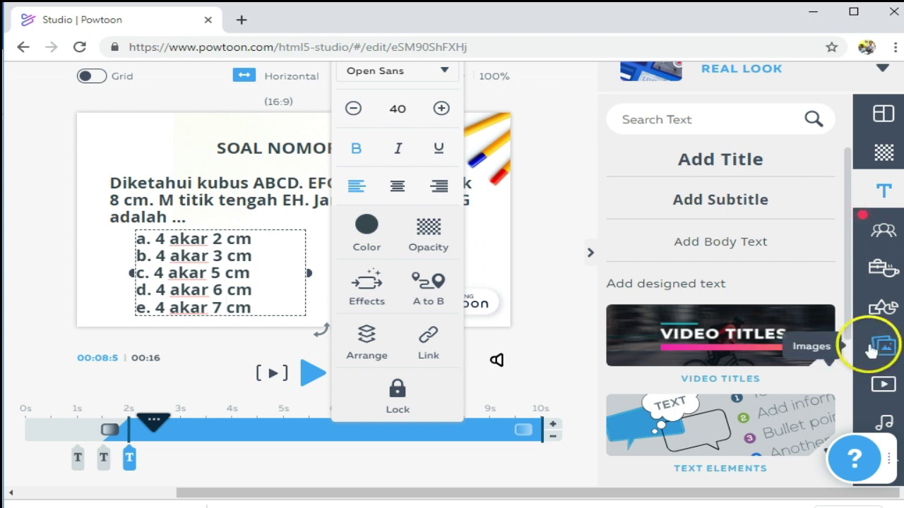
left_click(541, 286)
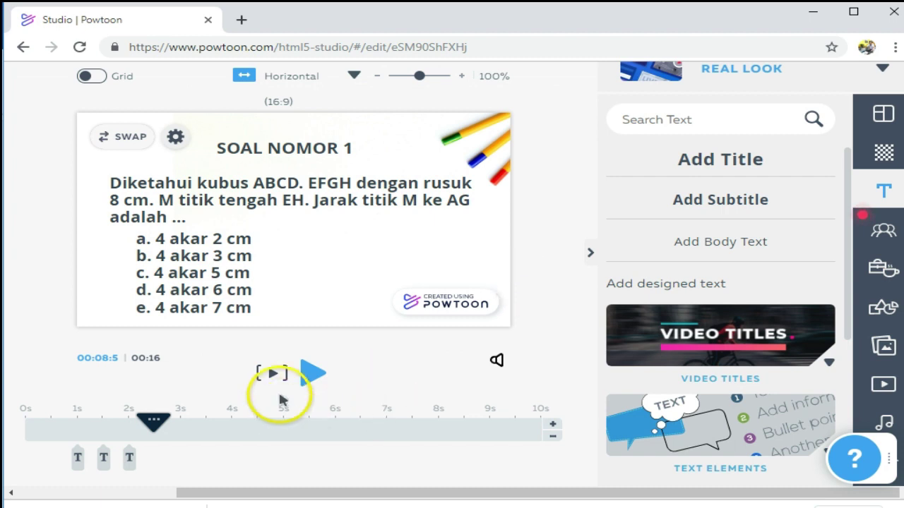
Play back the question slide, stop the playback, and shorten the slide's duration by 1 second
left_click(274, 377)
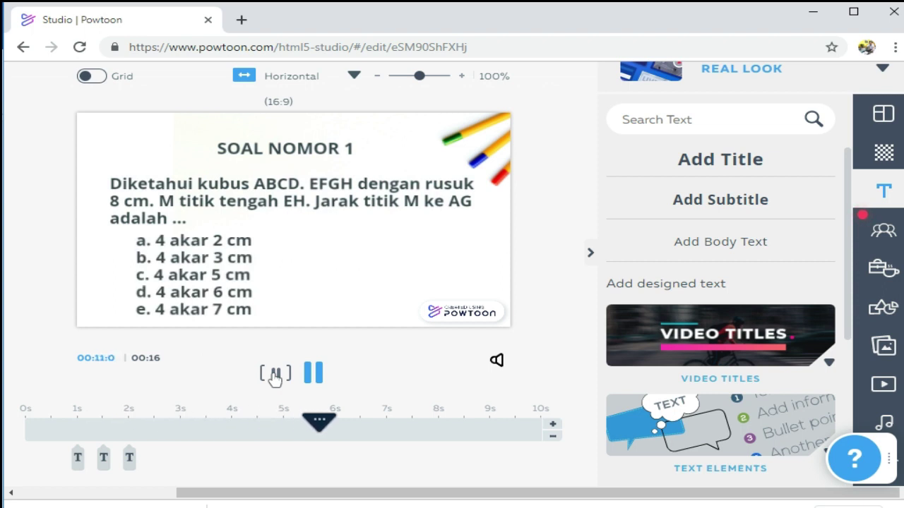
left_click(274, 376)
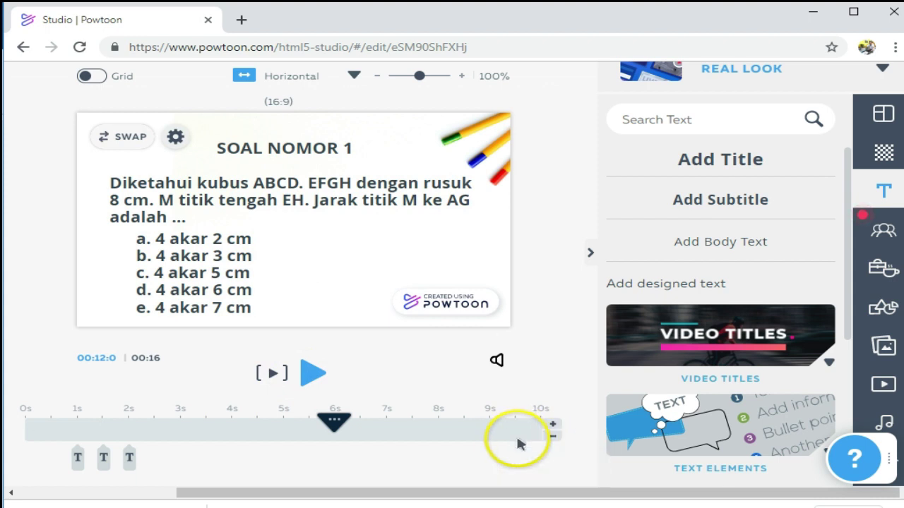
left_click(554, 428)
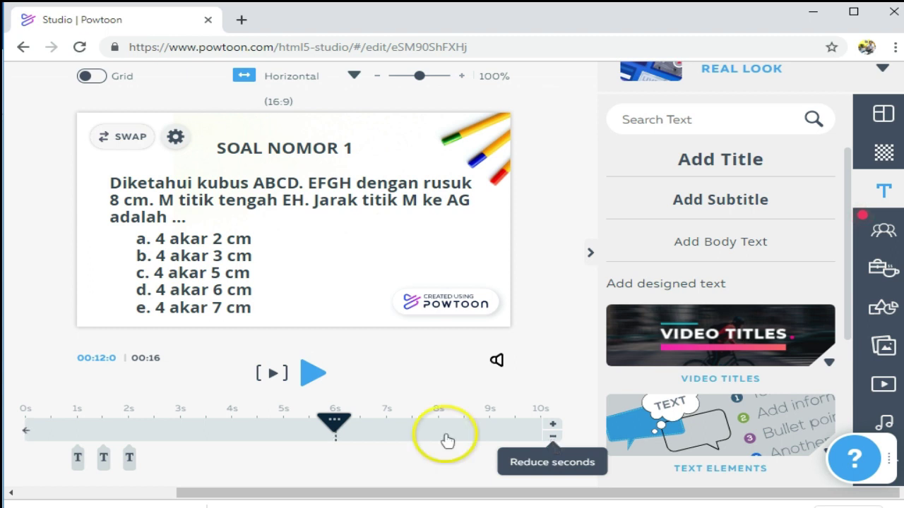
left_click(554, 437)
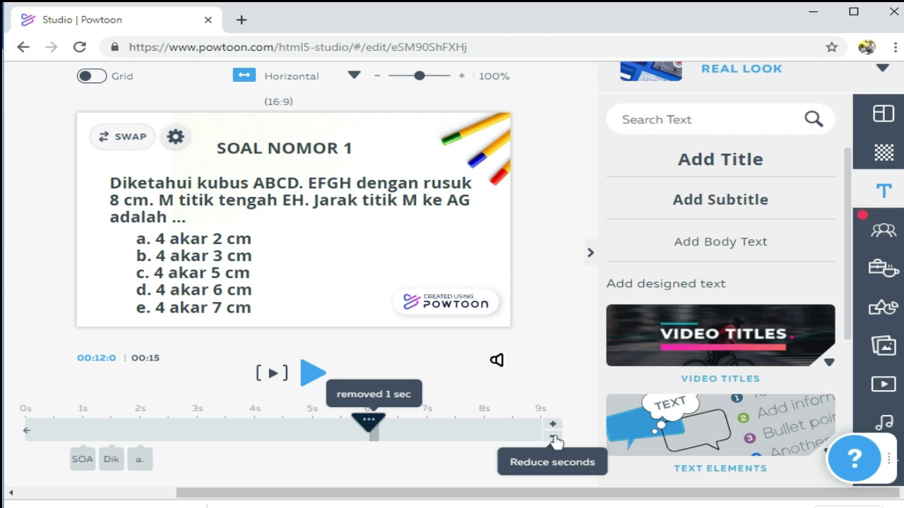
View the share link options for the Latihan 1 Powtoon and close them
scroll(586, 197, "up", 1)
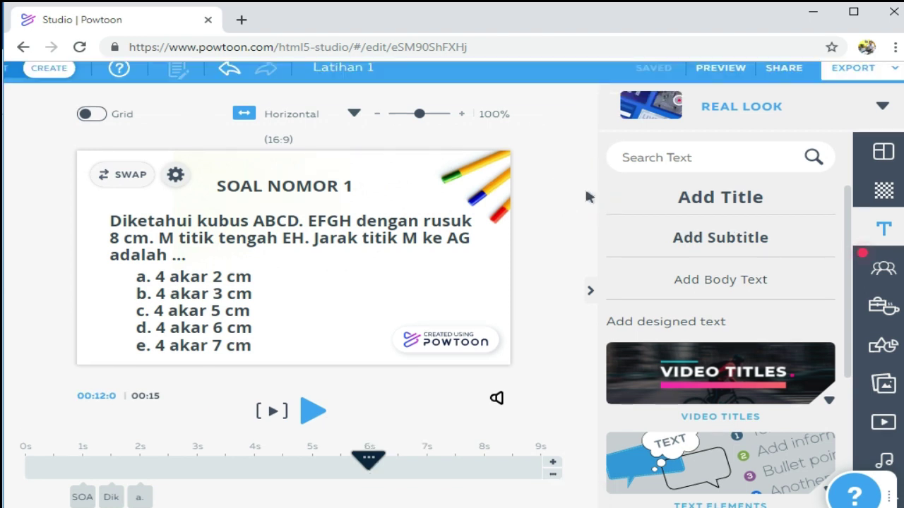
left_click(722, 69)
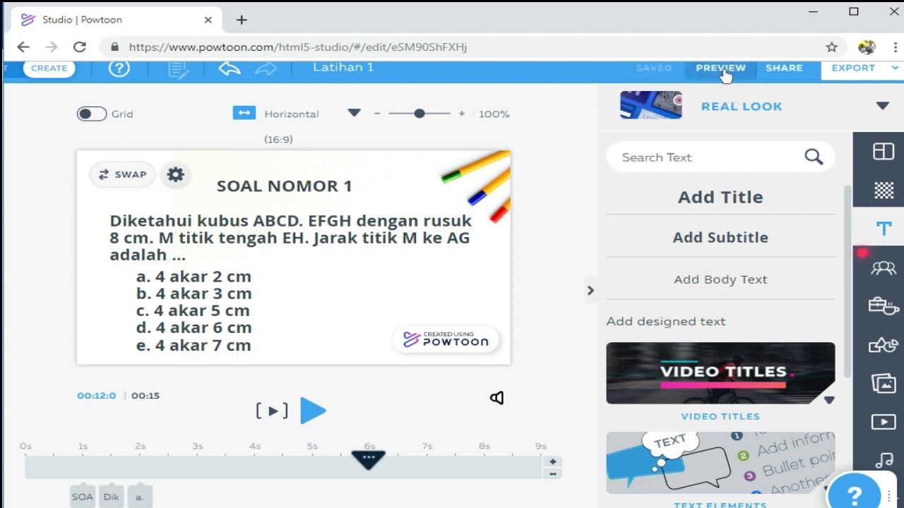
left_click(785, 68)
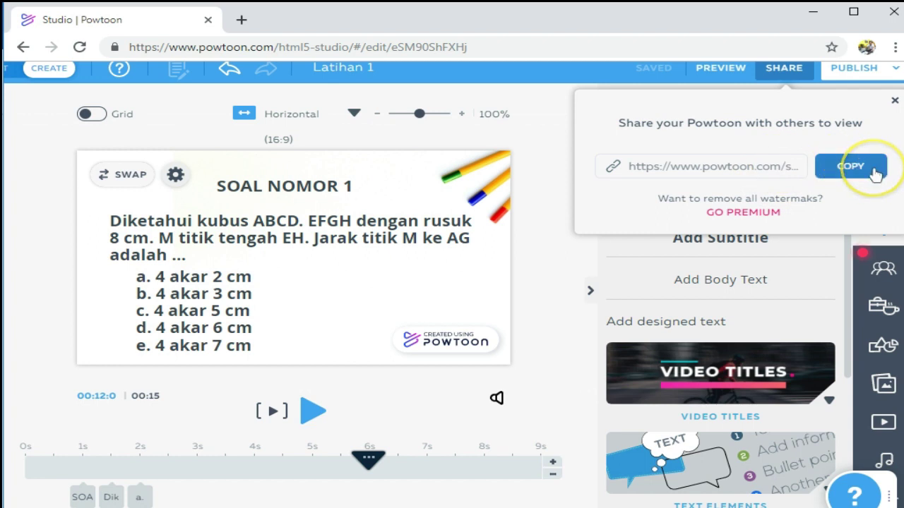
left_click(895, 104)
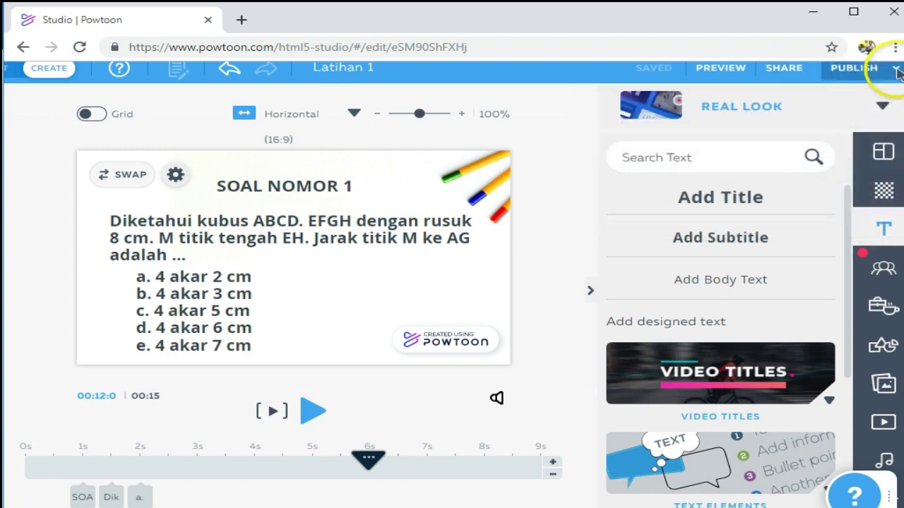
Examine the publishing options for the Powtoon, including the video, YouTube, PPT, PDF and Facebook destinations
left_click(895, 71)
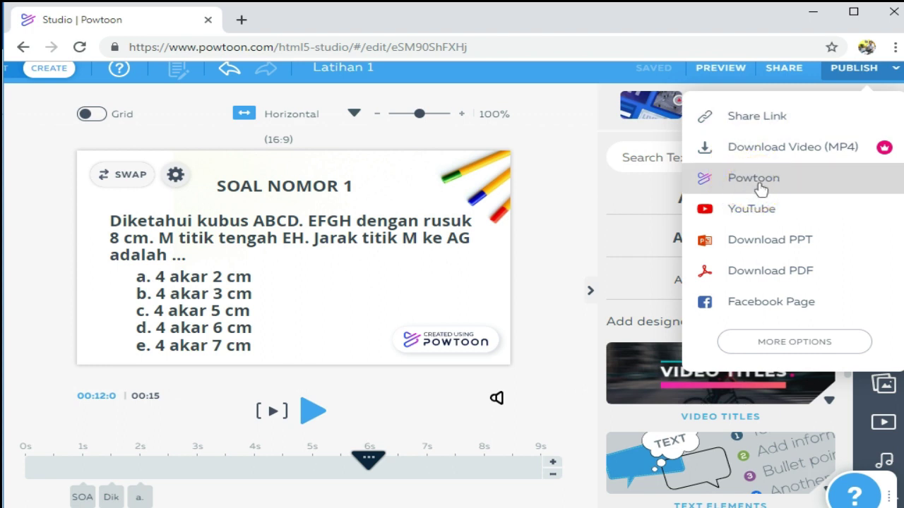
left_click(767, 218)
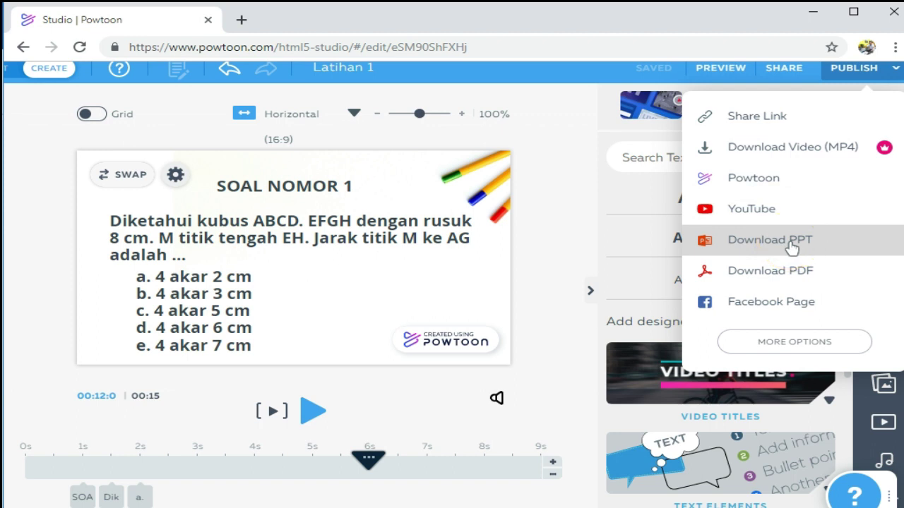
left_click(770, 272)
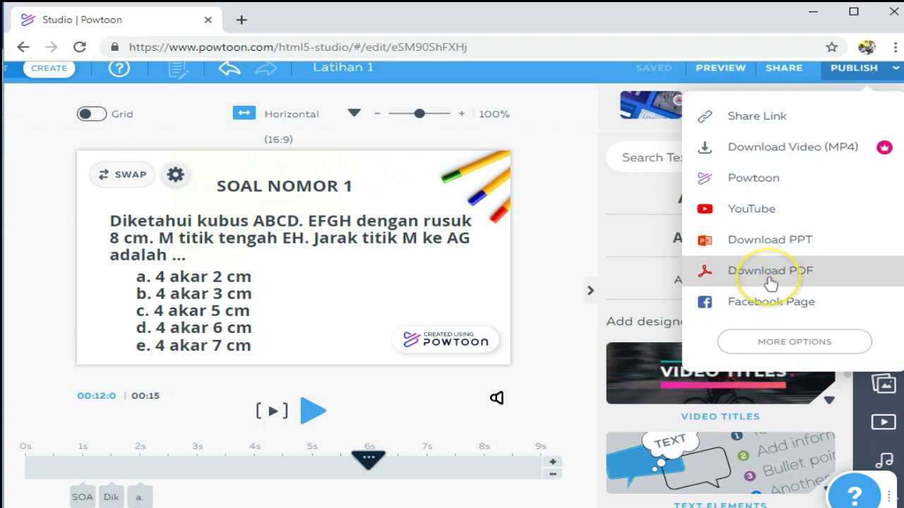
left_click(733, 302)
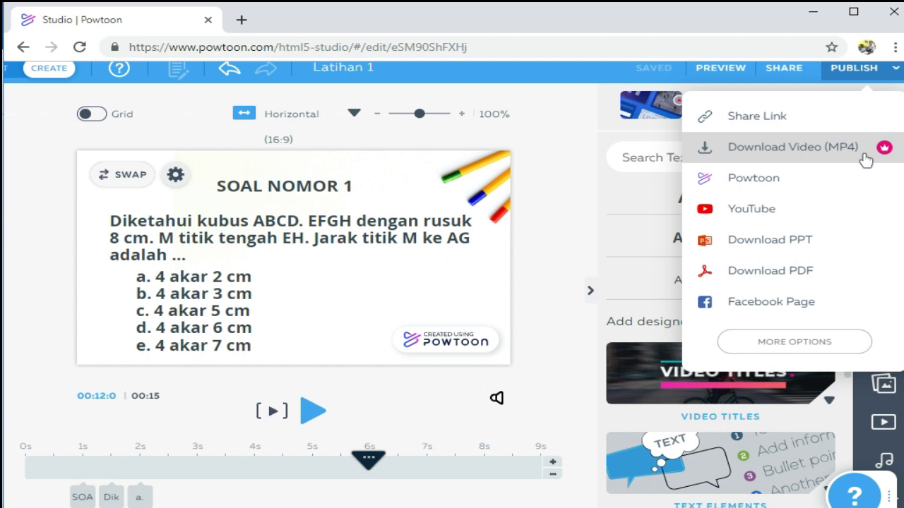
left_click(616, 154)
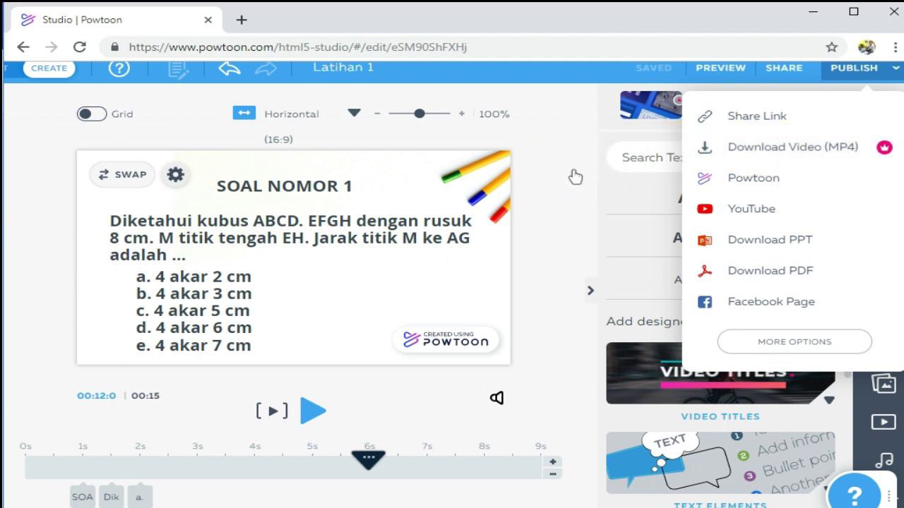